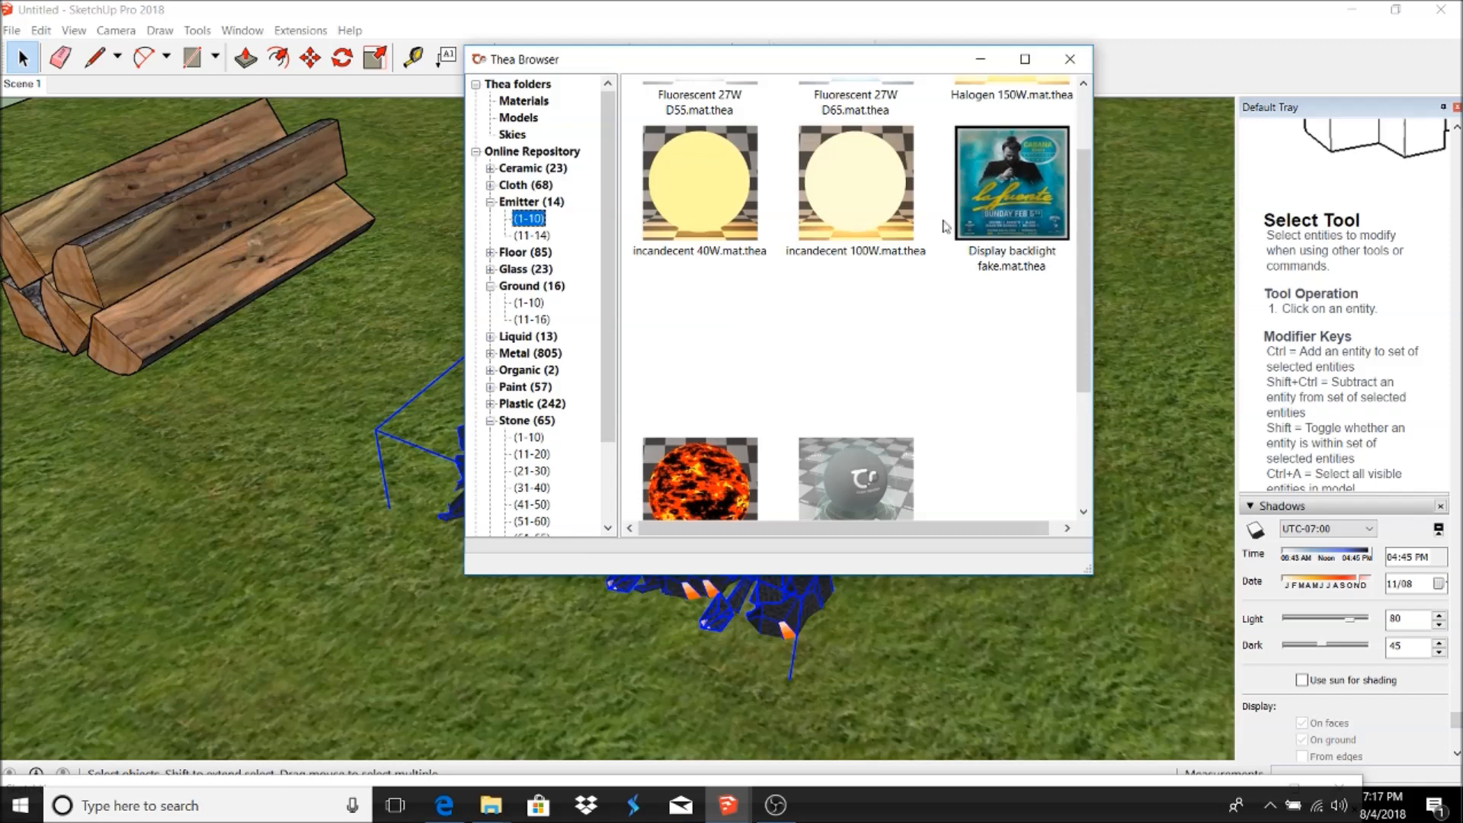
- Look through the Emitter materials in the Thea online repository for a burning coal material
drag(1083, 157, 1092, 366)
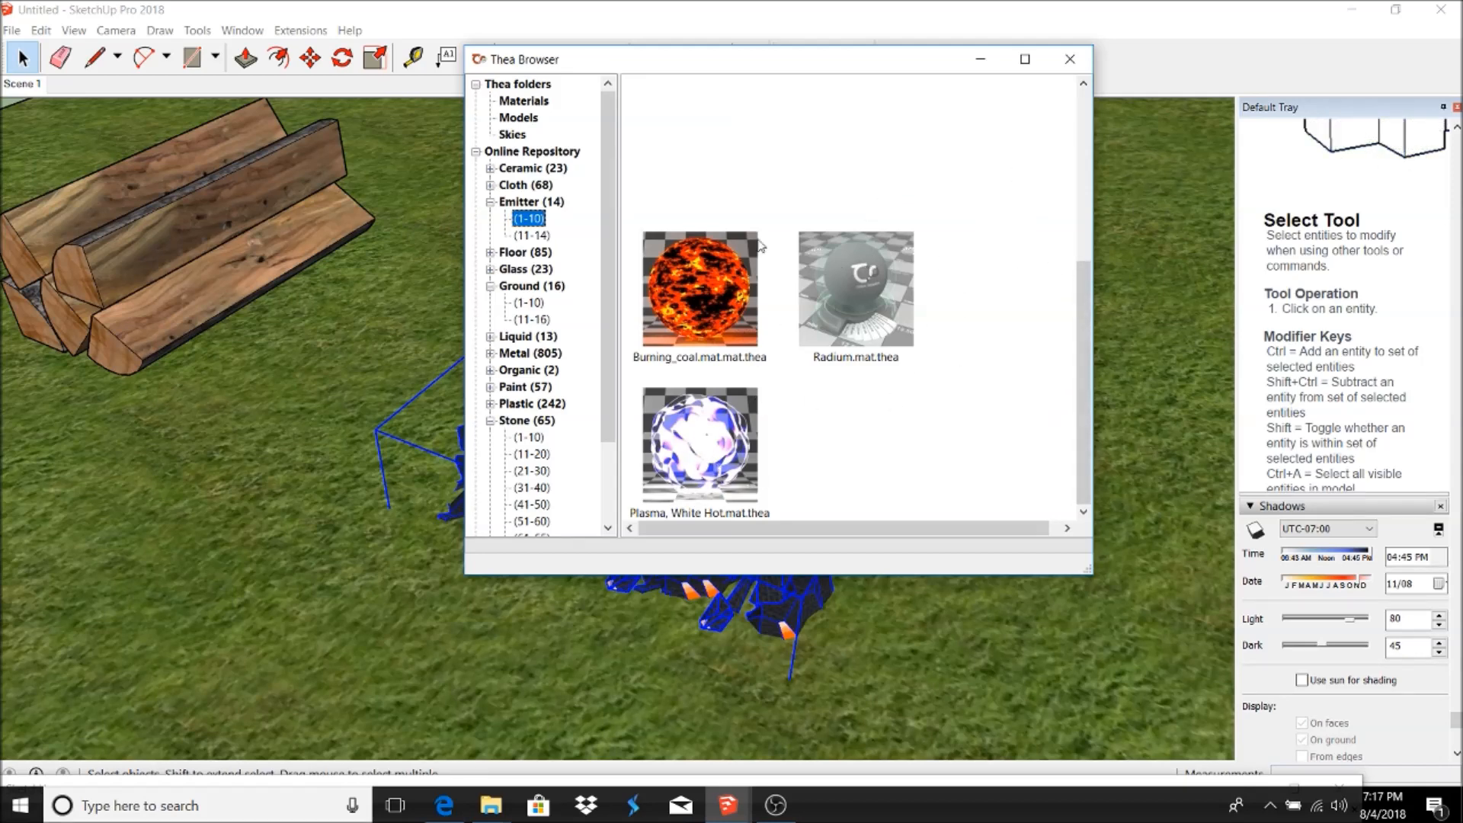
mouse_move(1085, 340)
mouse_down()
mouse_move(1088, 169)
mouse_move(1093, 343)
mouse_up()
drag(762, 62, 1179, 84)
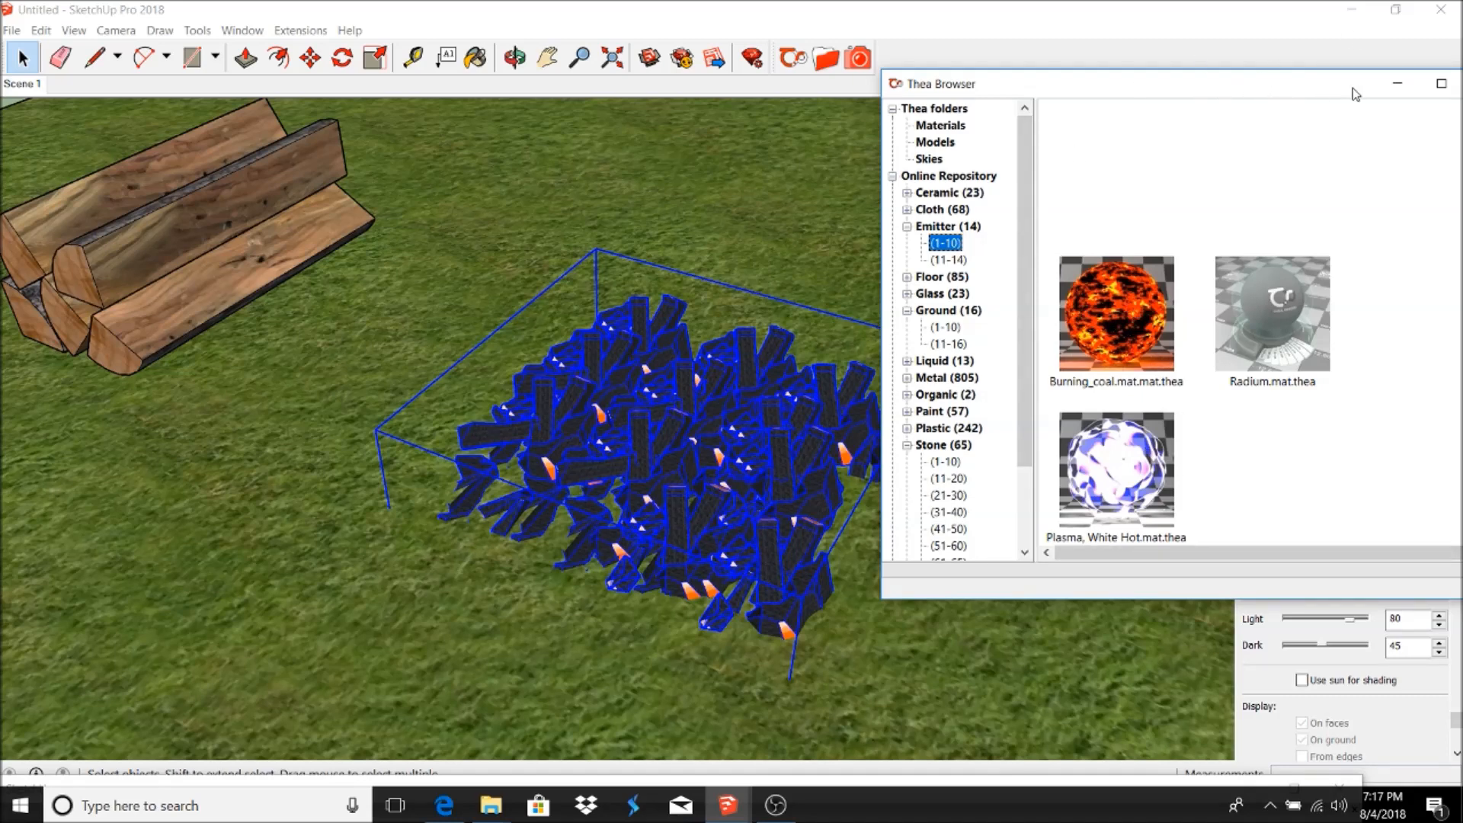
click(172, 233)
click(166, 176)
click(198, 277)
click(58, 306)
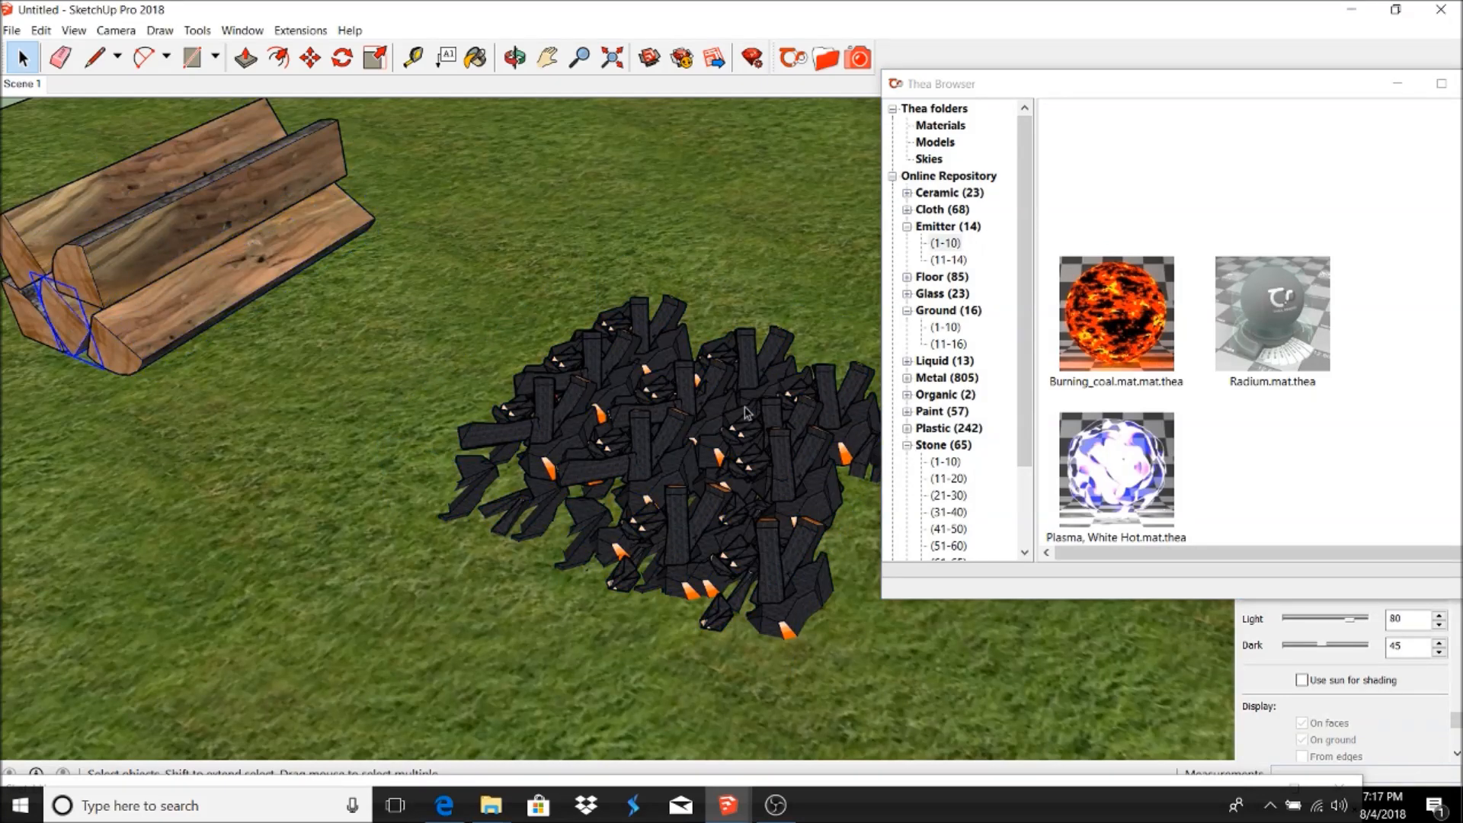
drag(1355, 81, 1045, 68)
click(1086, 67)
- Explode the charcoal component and its nested components three times, down to loose geometry
click(653, 394)
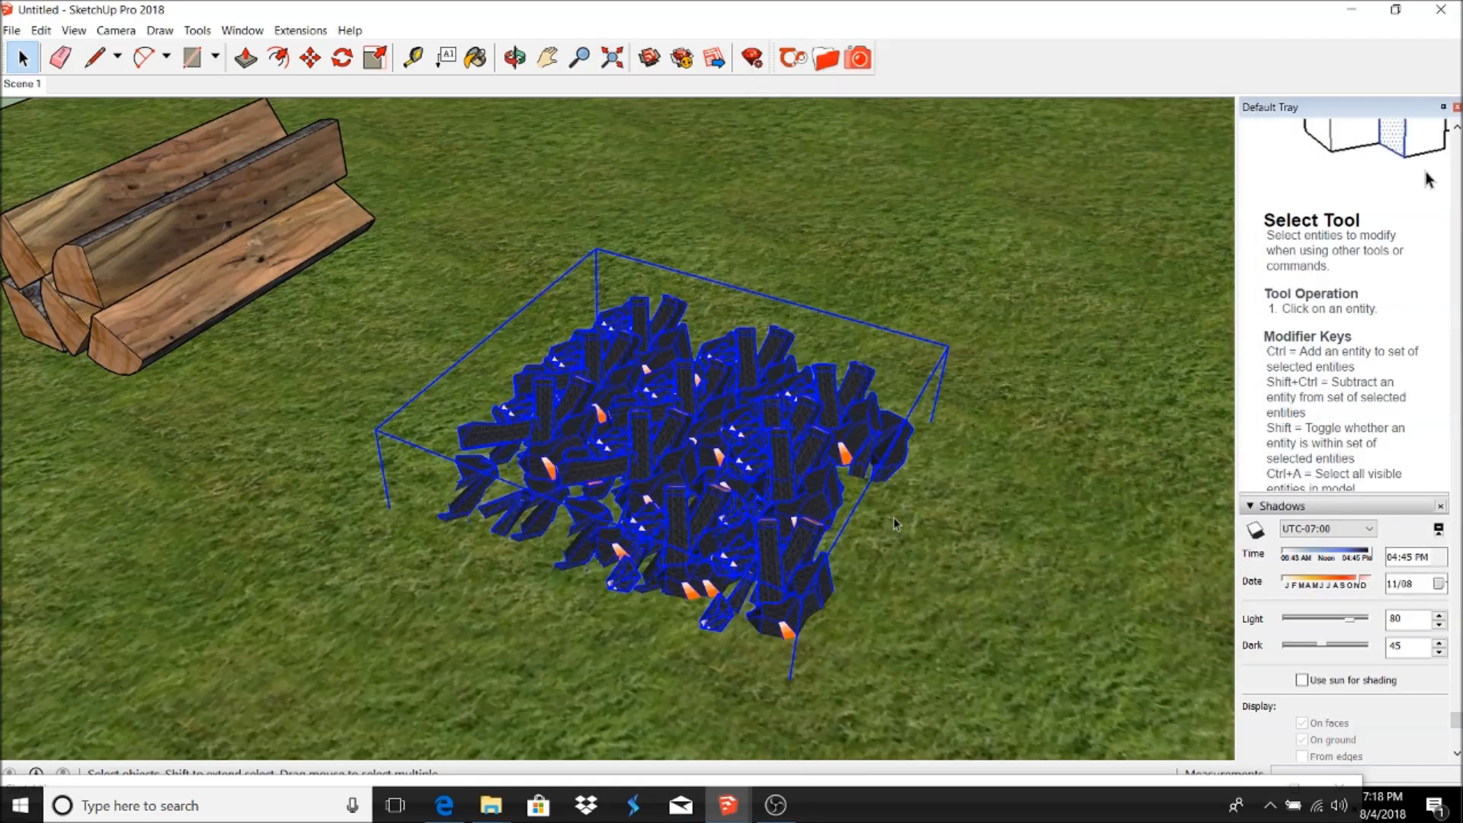
right_click(723, 377)
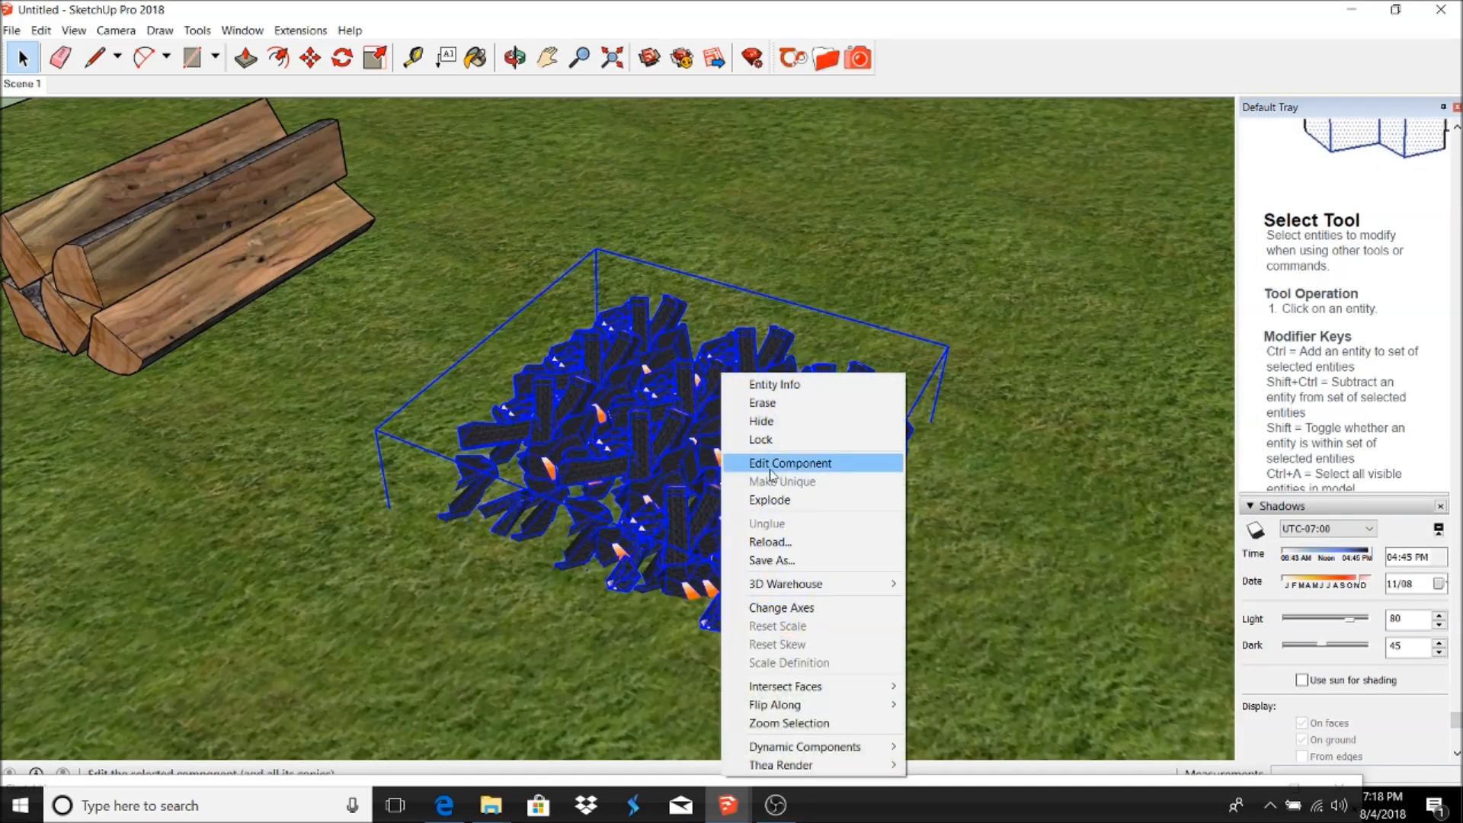
click(769, 500)
right_click(630, 405)
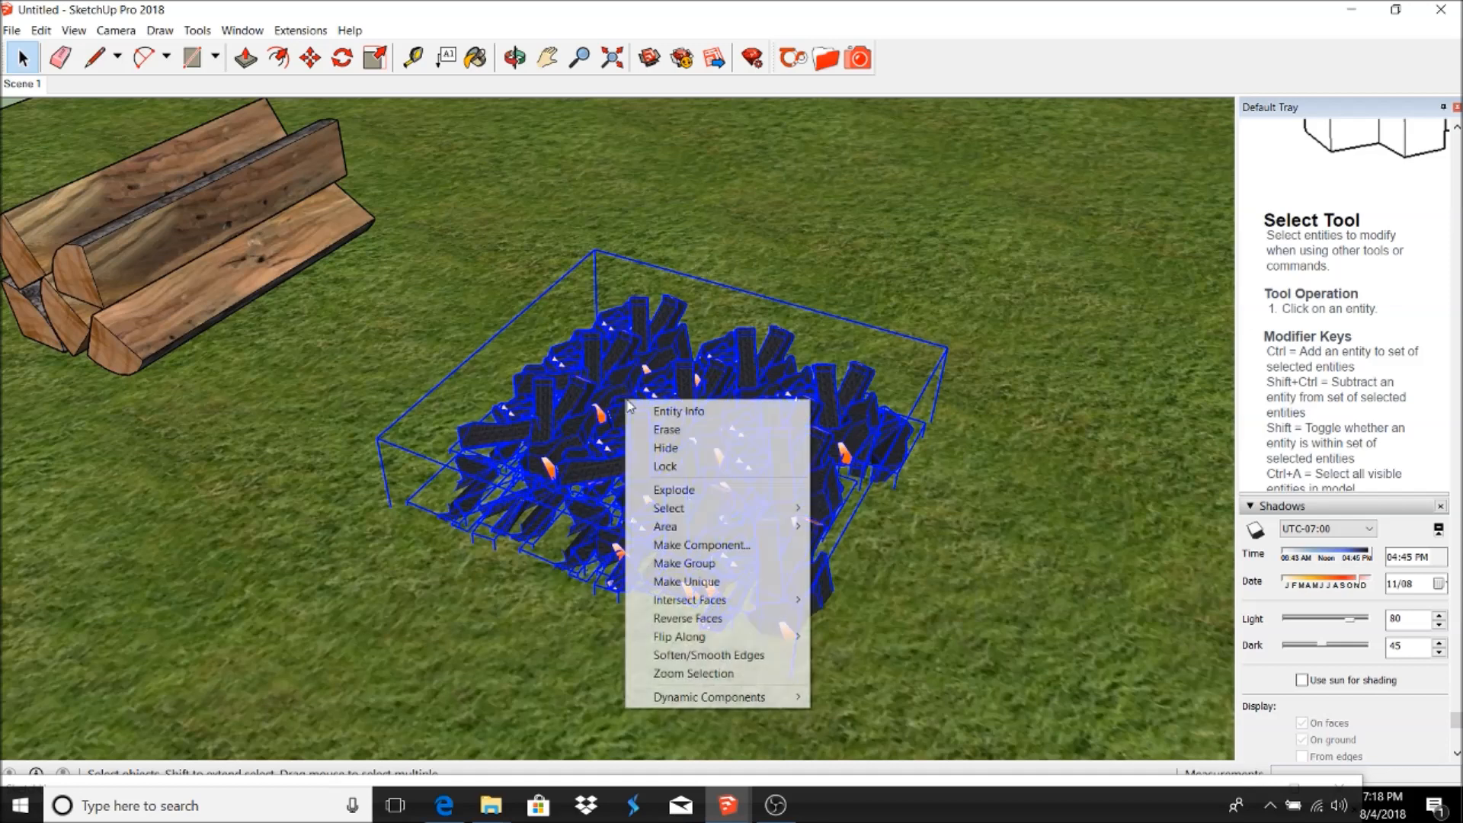
click(675, 491)
right_click(631, 395)
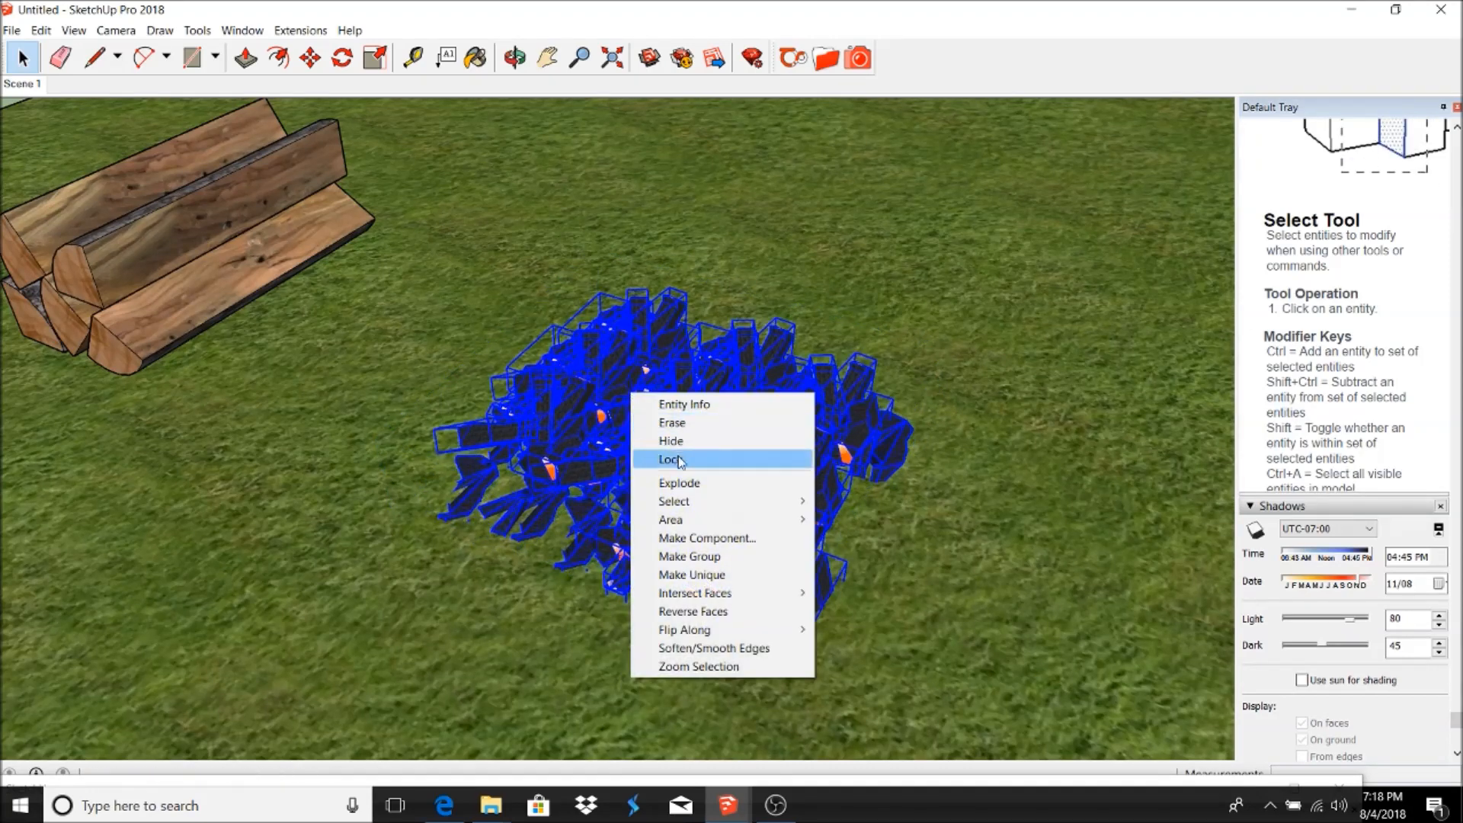
click(681, 482)
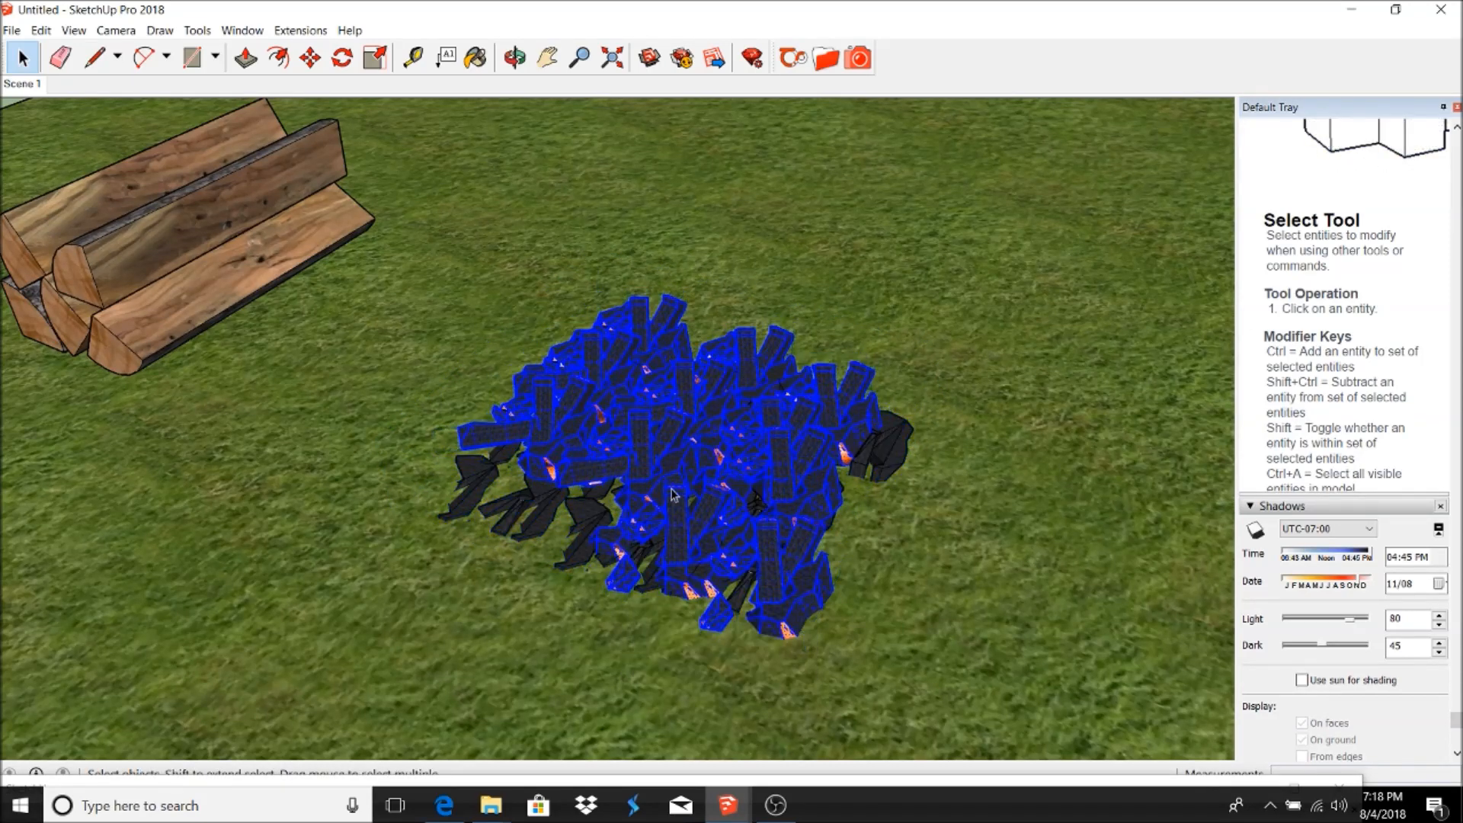
click(581, 526)
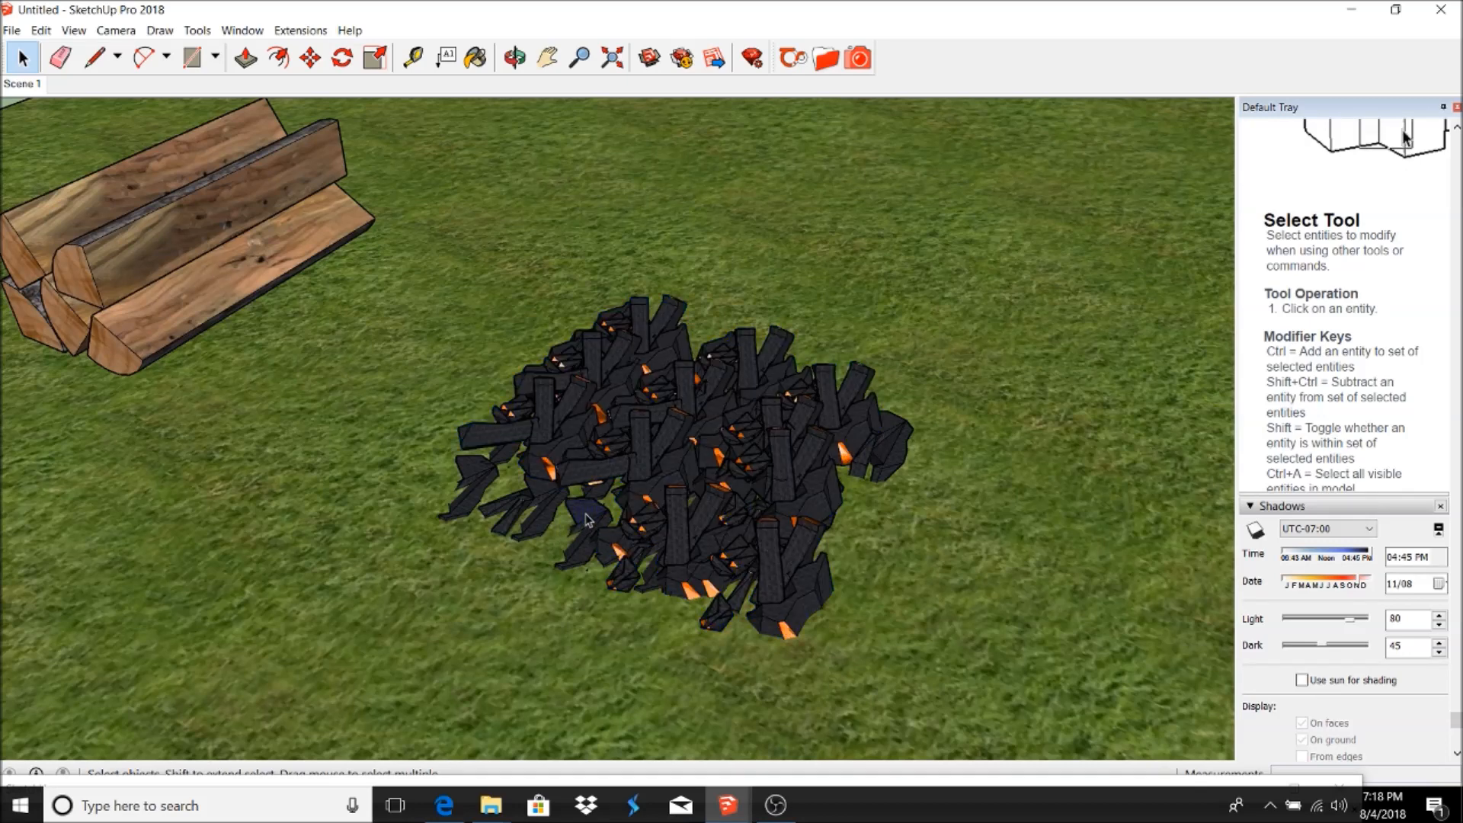
- Paint the entire charcoal pile with the Burning_coal.mat.thea emitter material
drag(400, 207, 1107, 695)
click(823, 61)
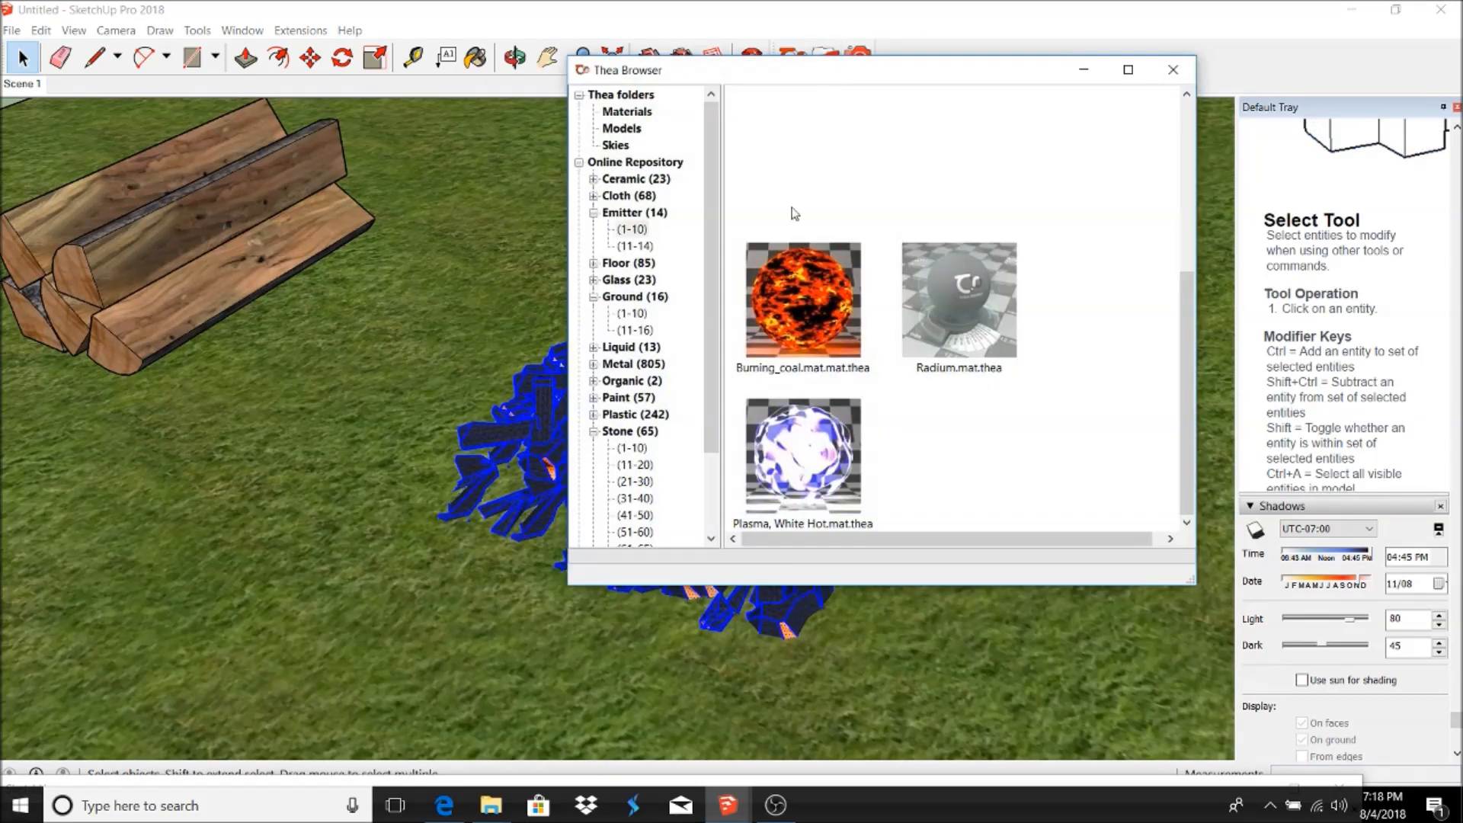
click(788, 301)
drag(806, 71, 1146, 128)
click(638, 430)
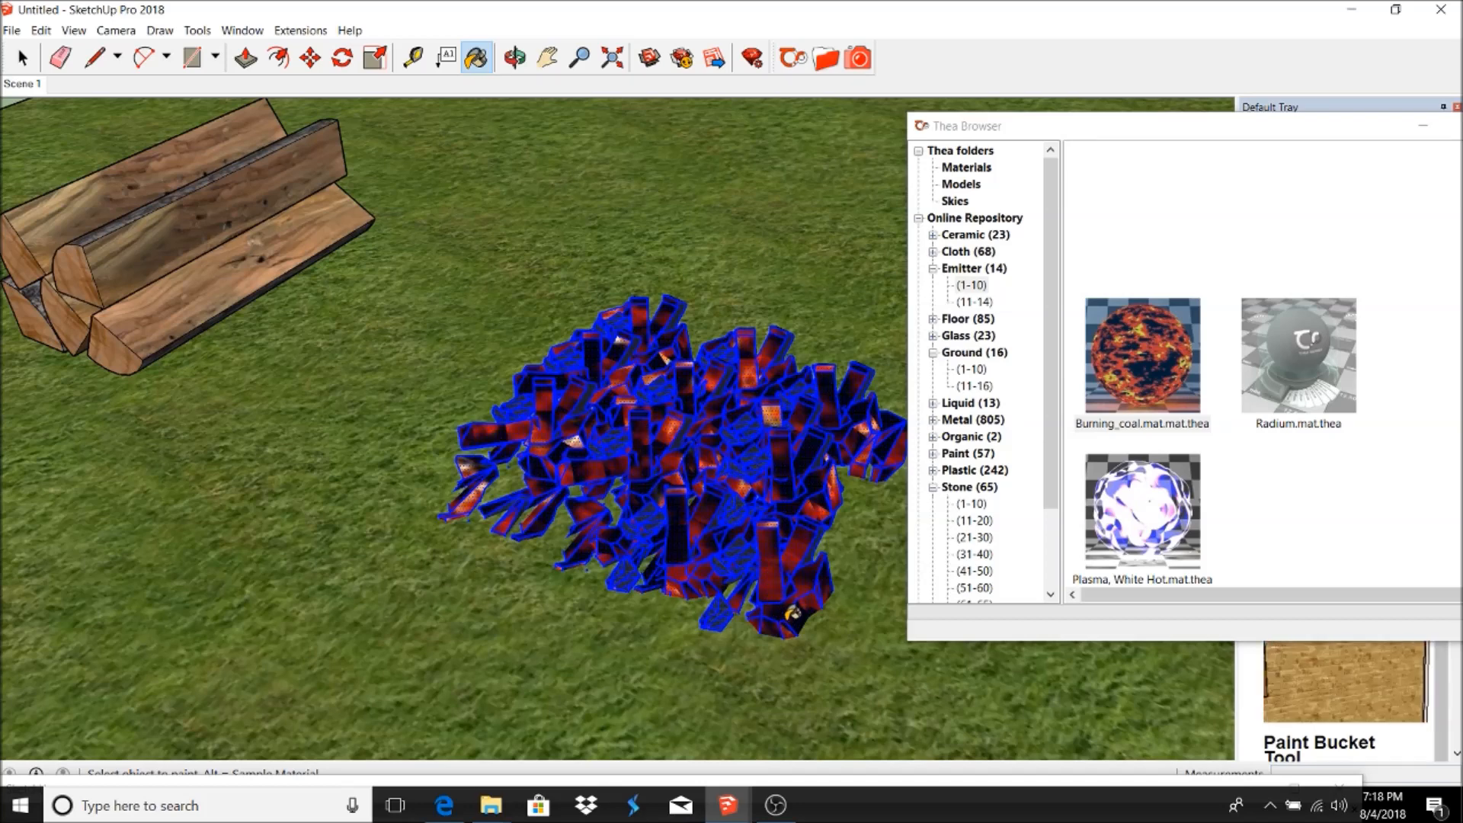
key(space)
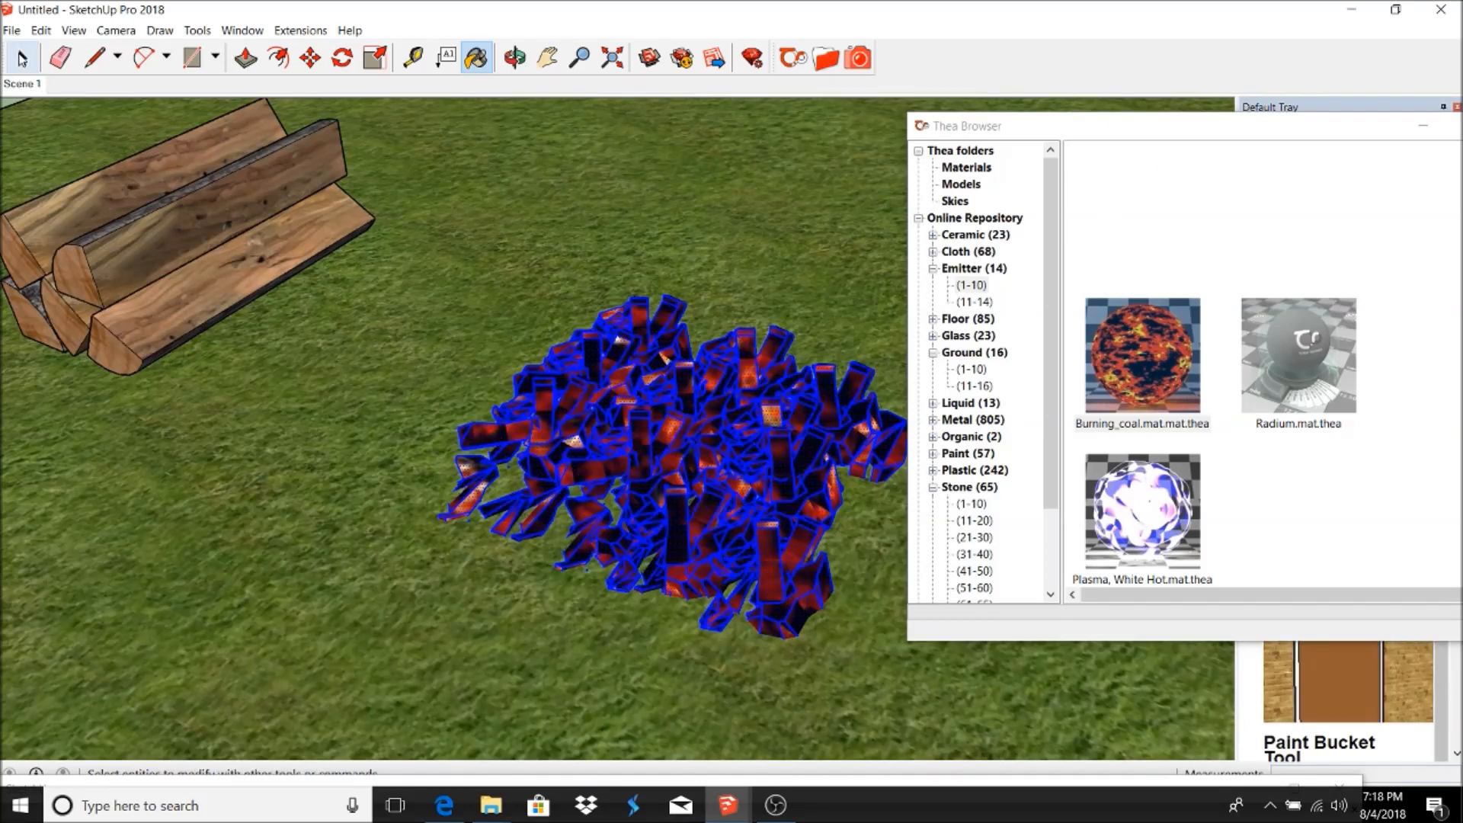
click(1423, 125)
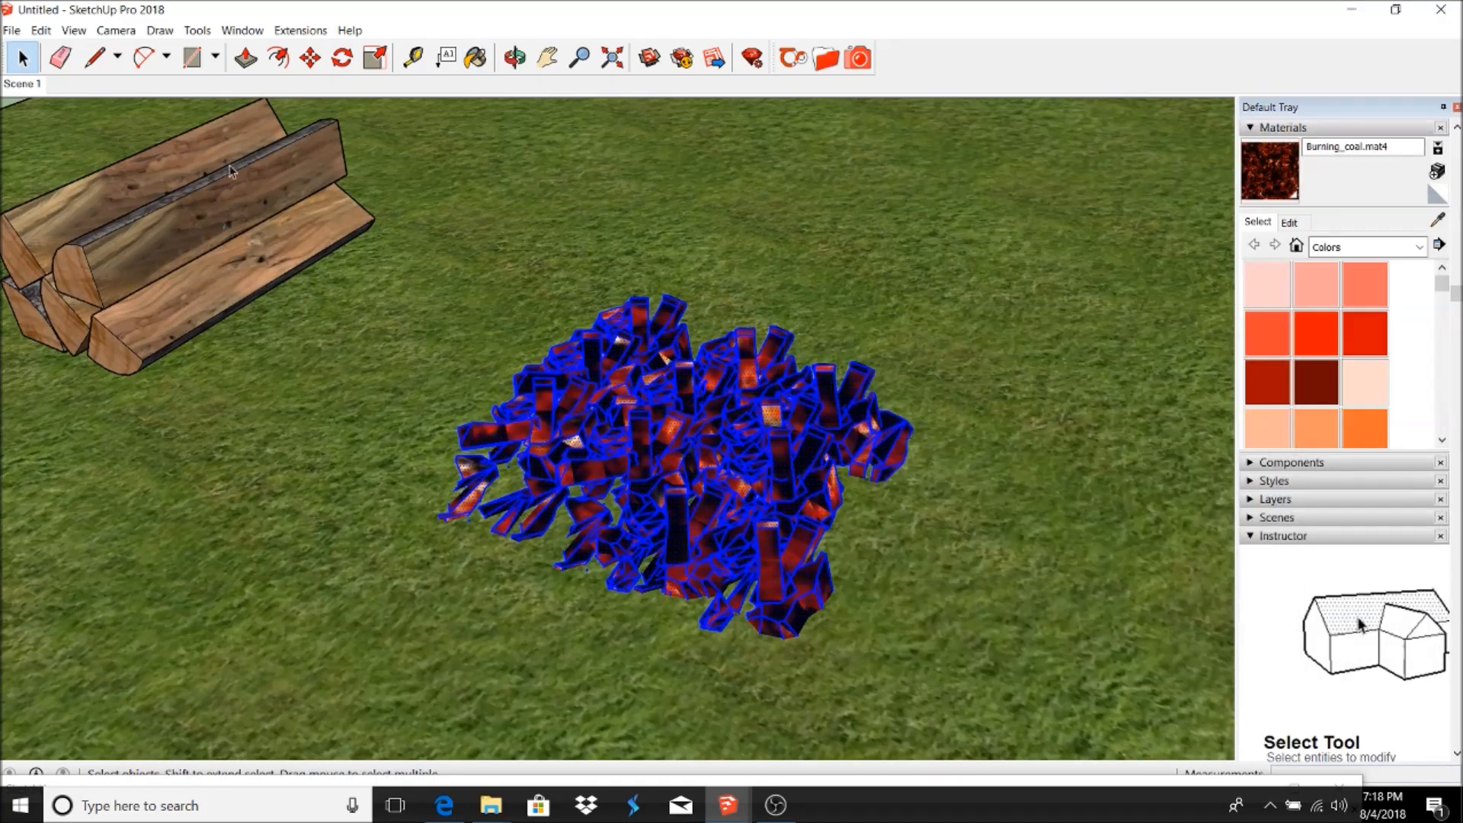
- Move the top log from the woodpile onto the burning coals
click(225, 203)
click(310, 58)
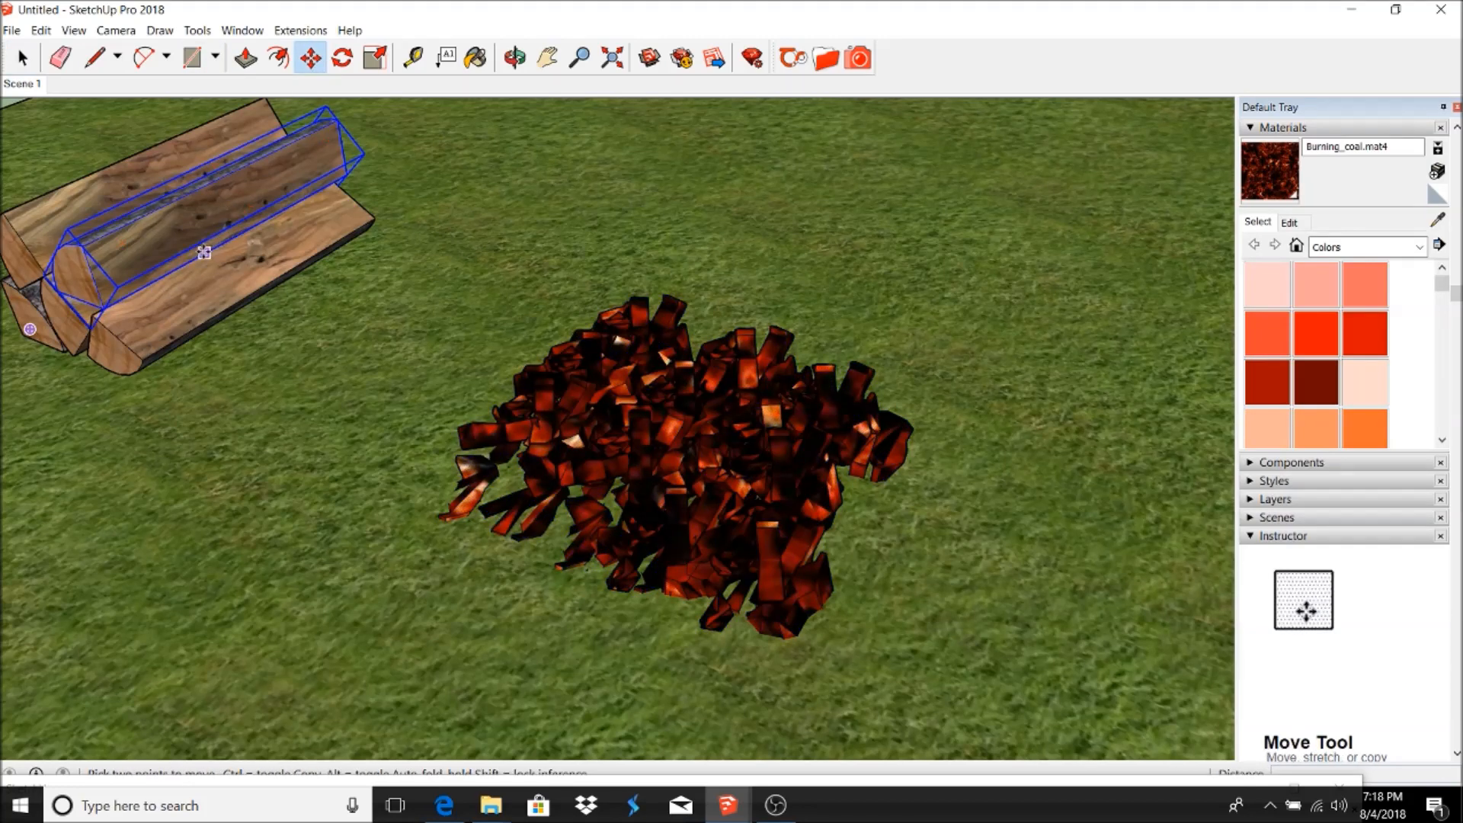
click(204, 252)
click(757, 480)
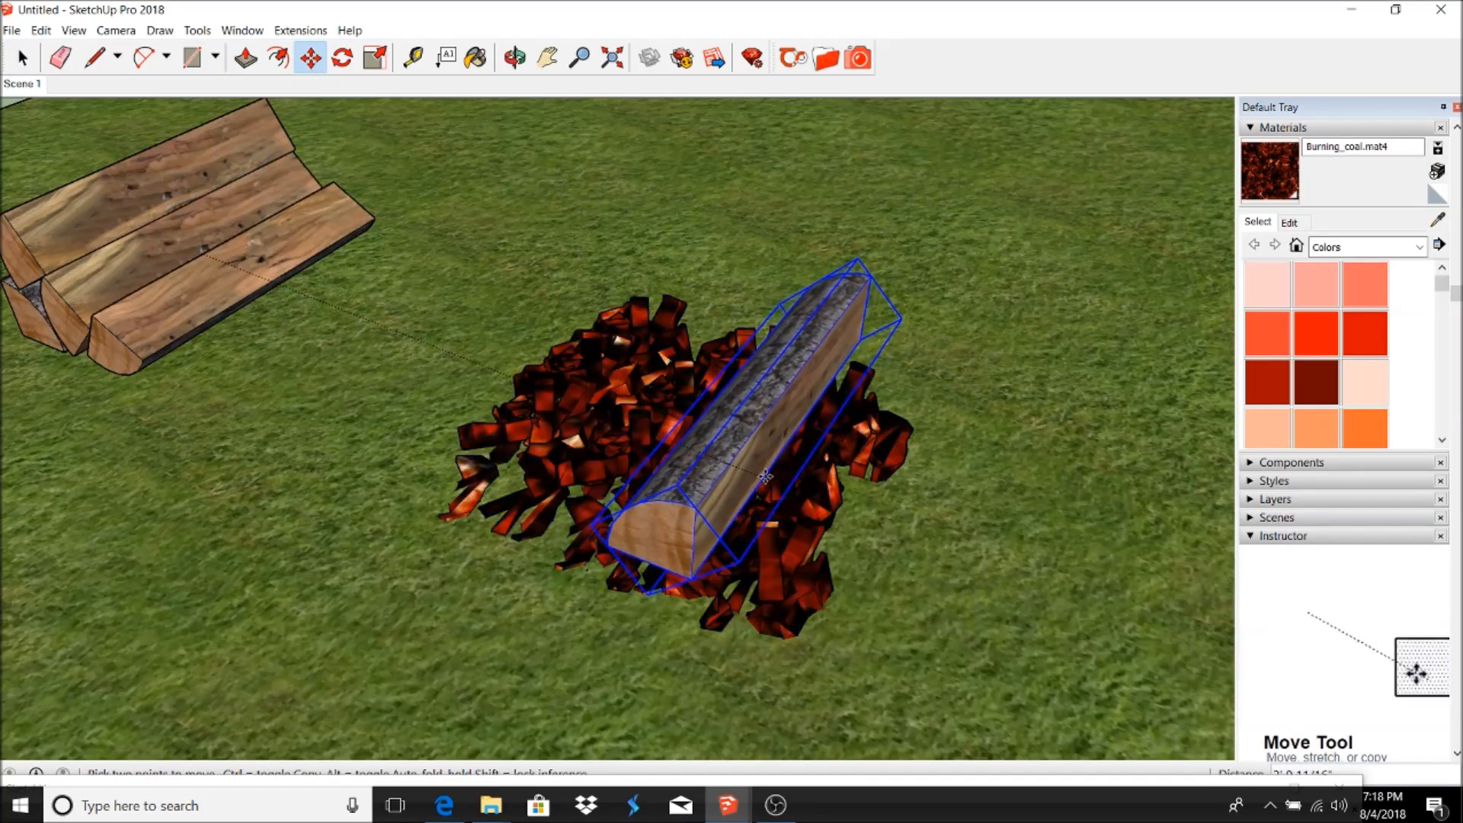
- Rotate the log on the coals to lie crosswise and shift it toward the back of the pile
click(342, 59)
click(926, 518)
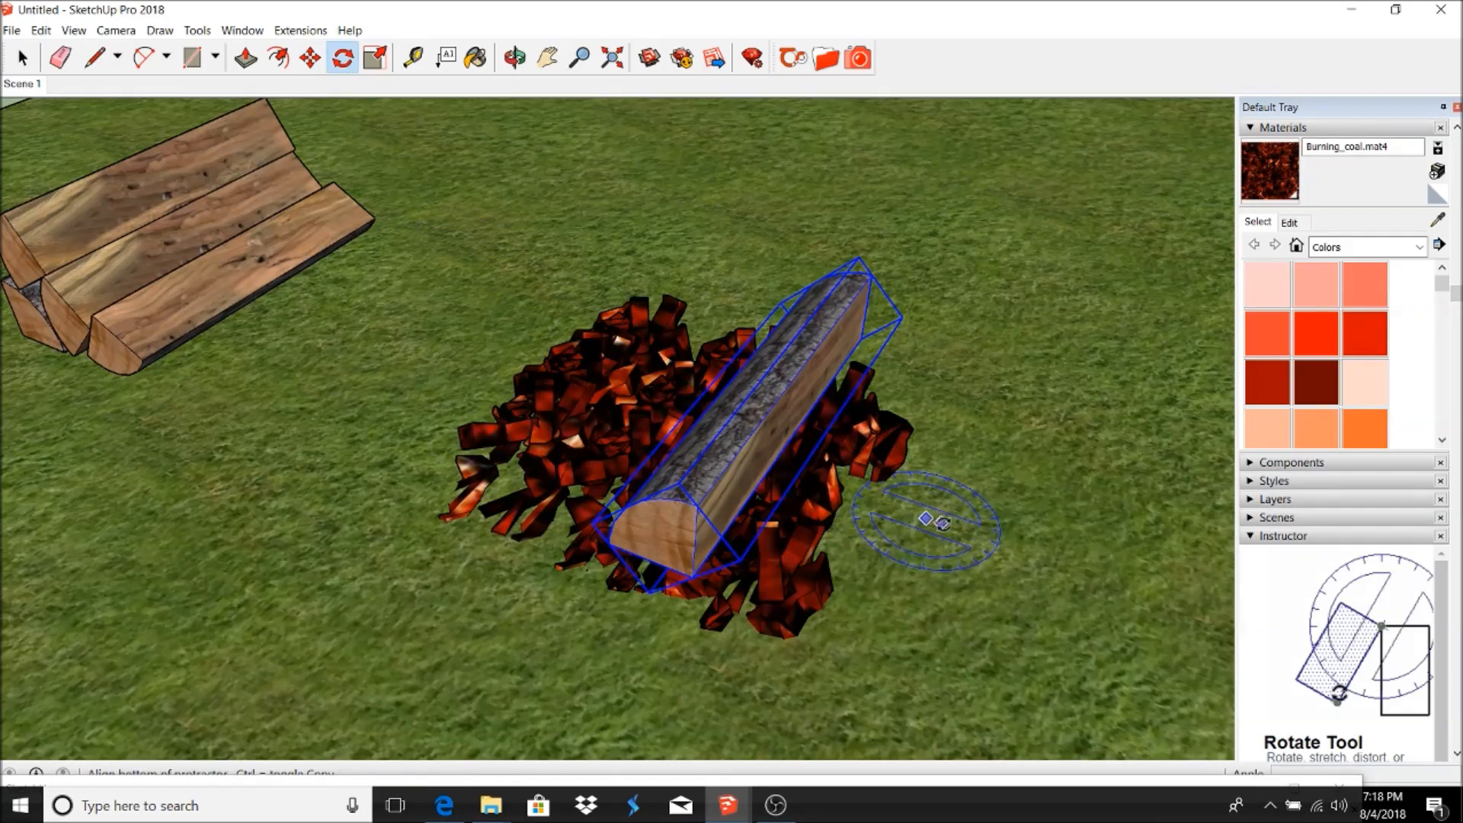
click(955, 528)
click(310, 58)
click(511, 586)
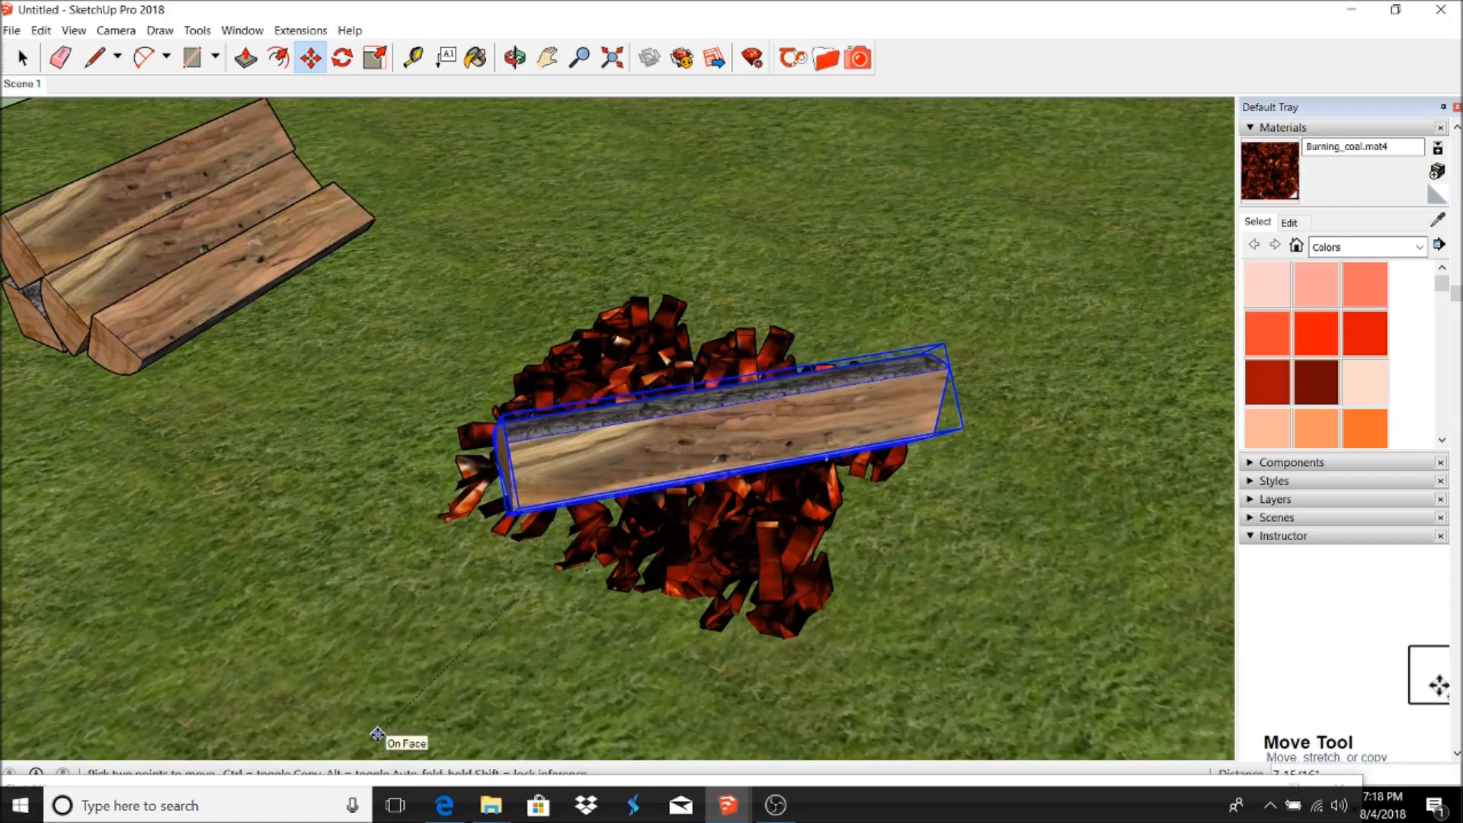
click(363, 599)
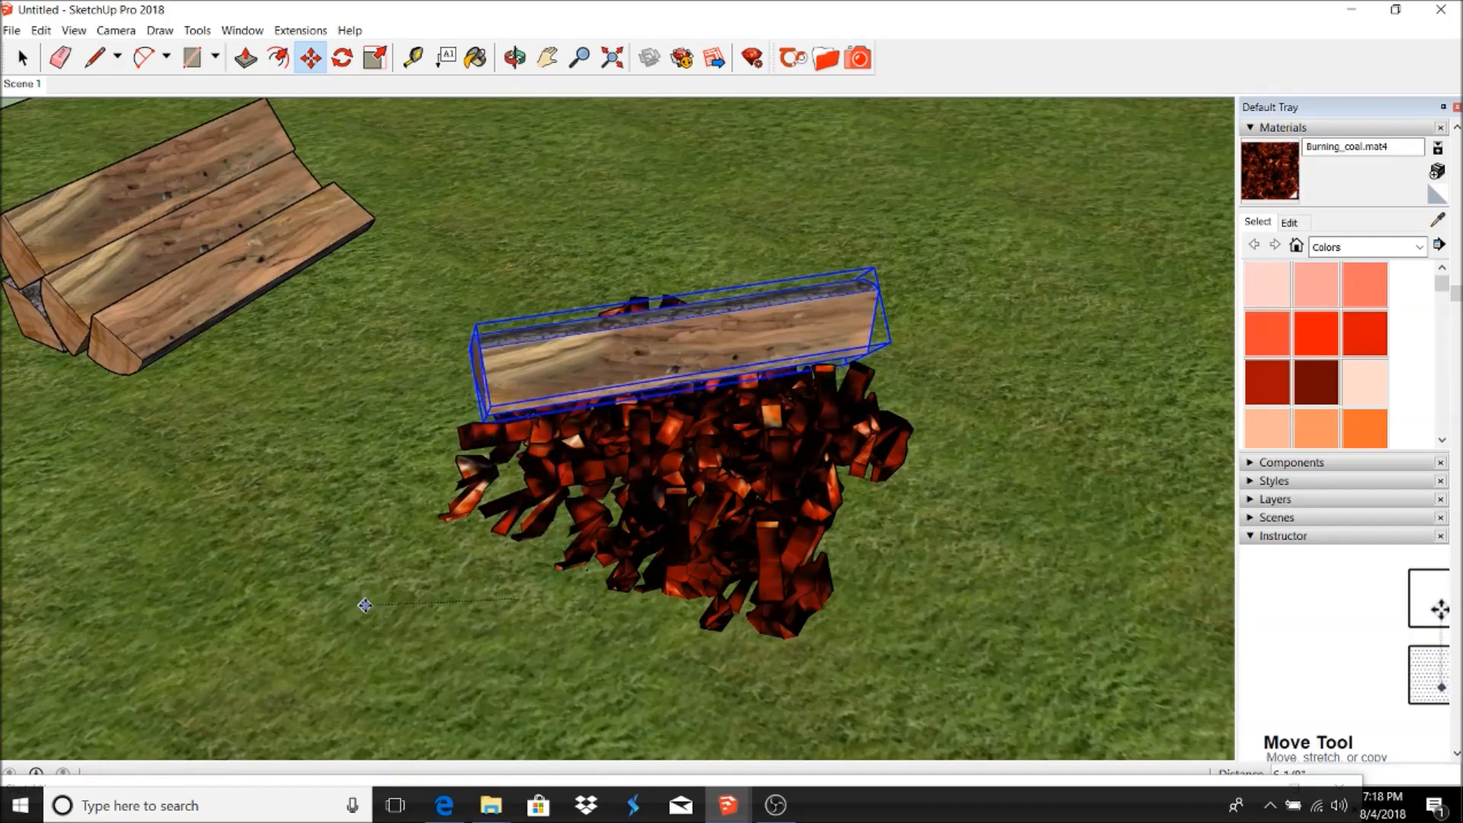
- Move the front log from the woodpile to the grass on the far side of the coals
click(515, 58)
drag(545, 301, 622, 358)
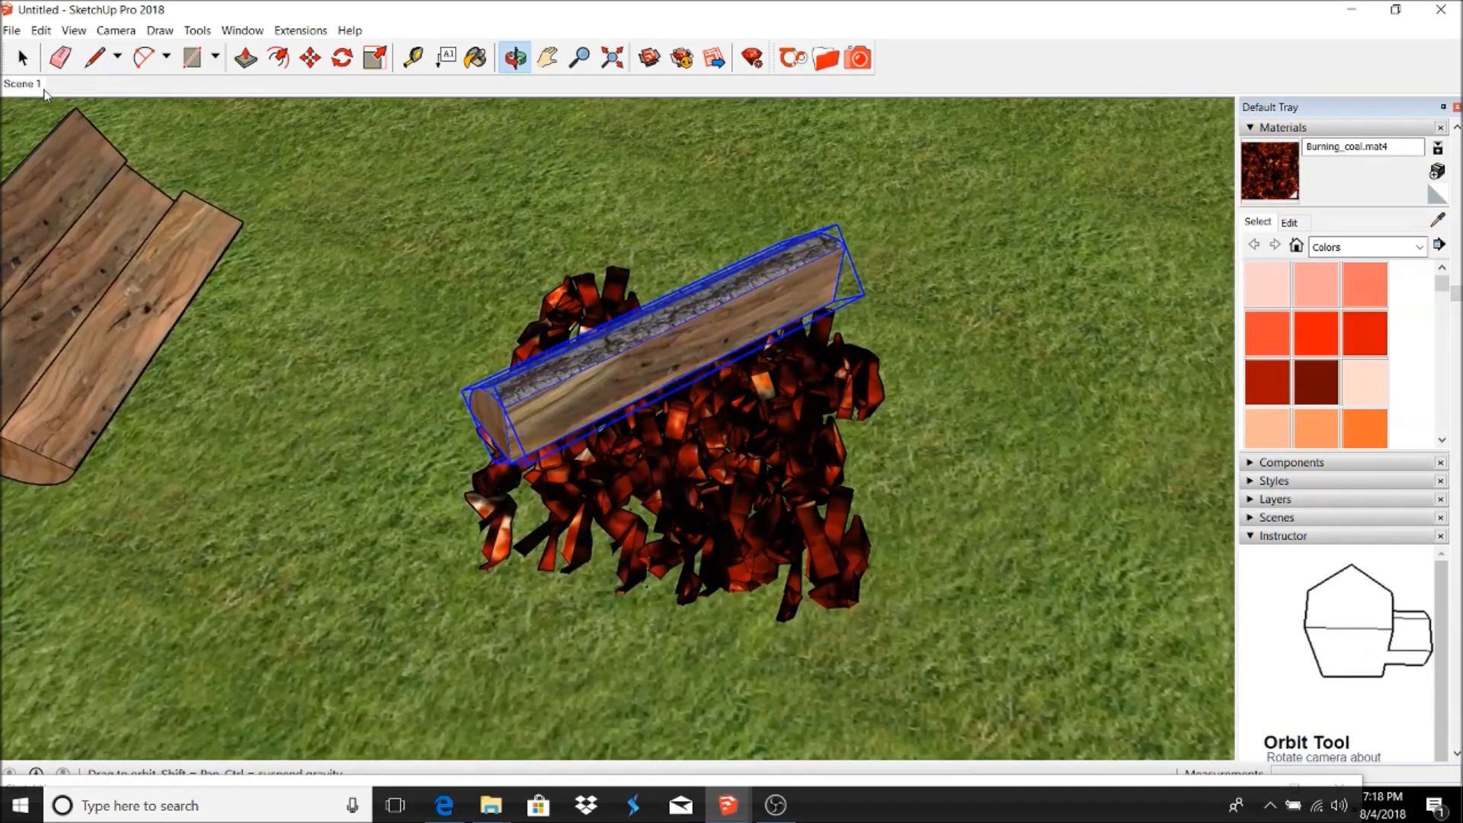
key(space)
click(167, 295)
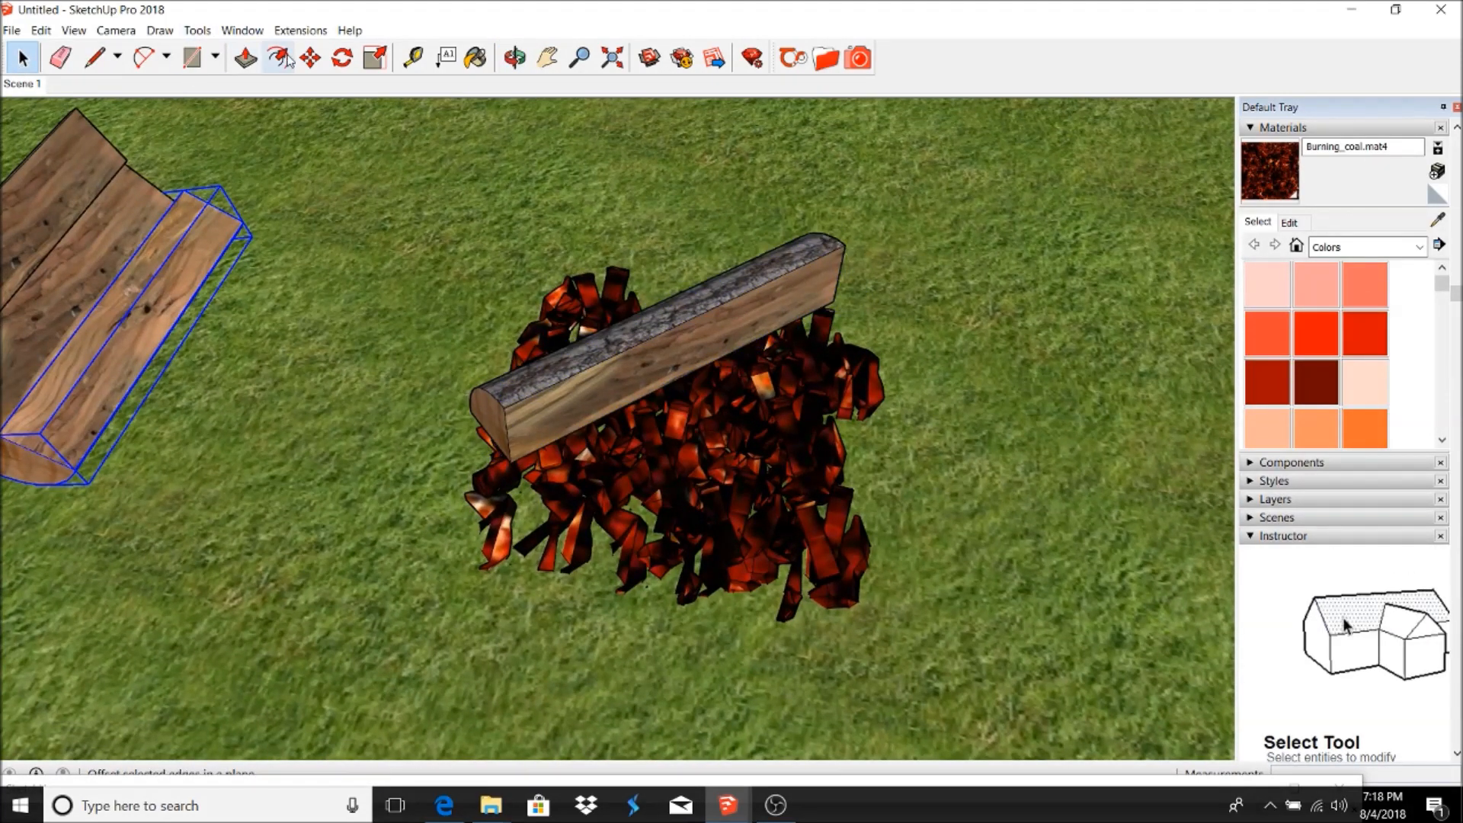
click(310, 58)
click(248, 333)
click(1087, 418)
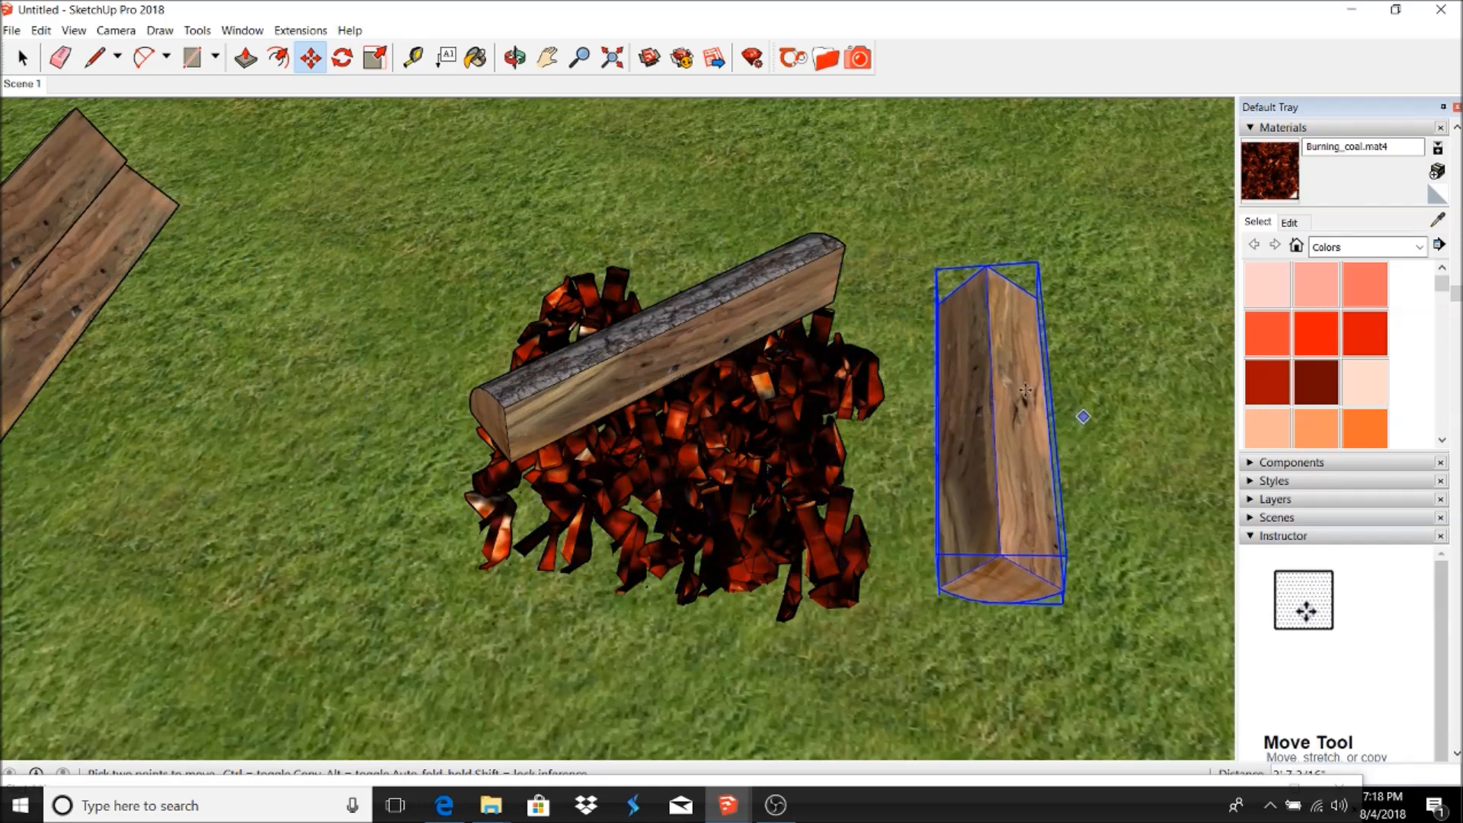
- Rotate the second log and lay it diagonally across the first log over the coals
click(336, 63)
click(1085, 419)
click(1113, 423)
click(1110, 389)
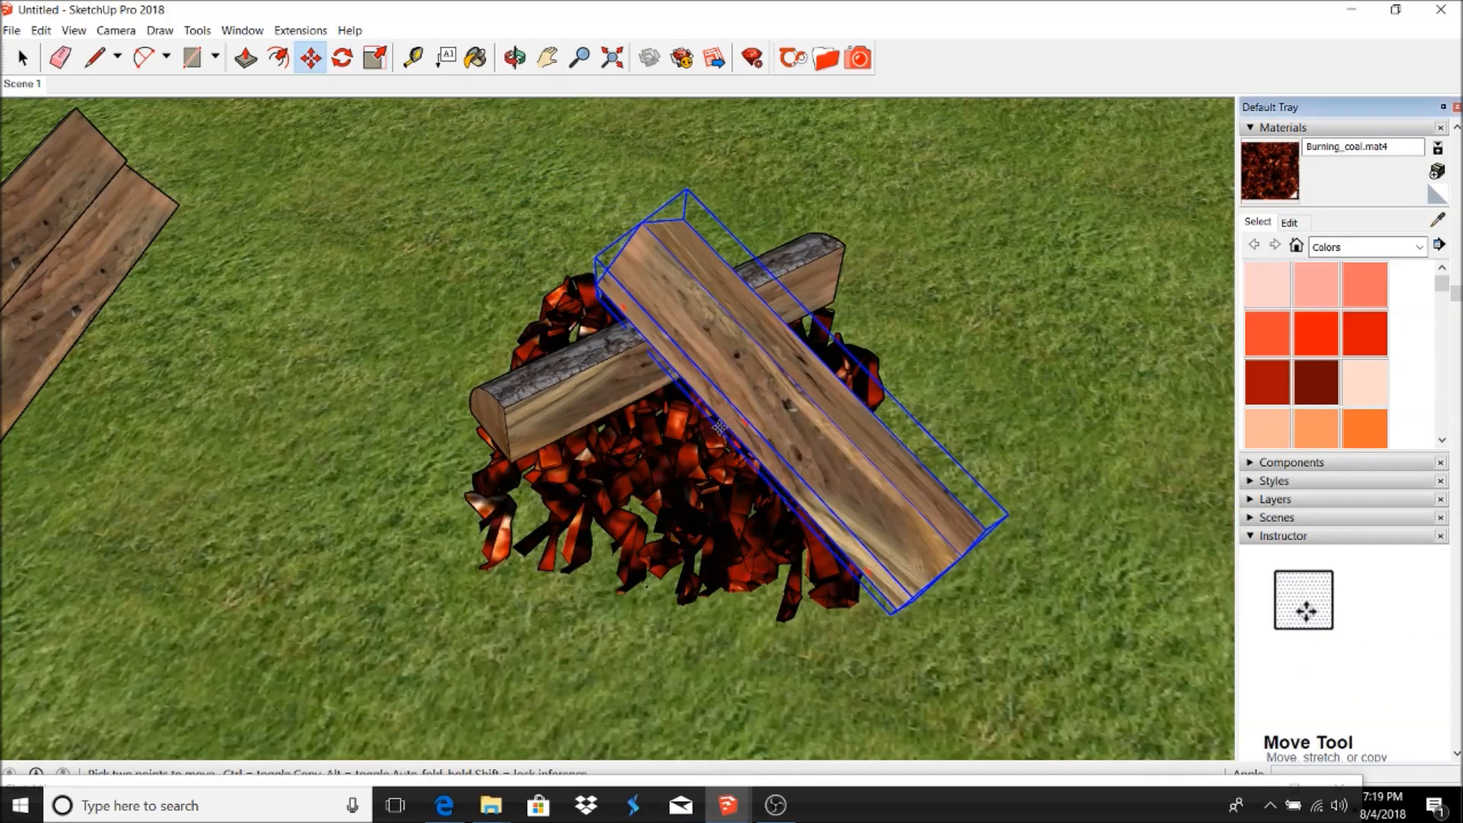
click(719, 427)
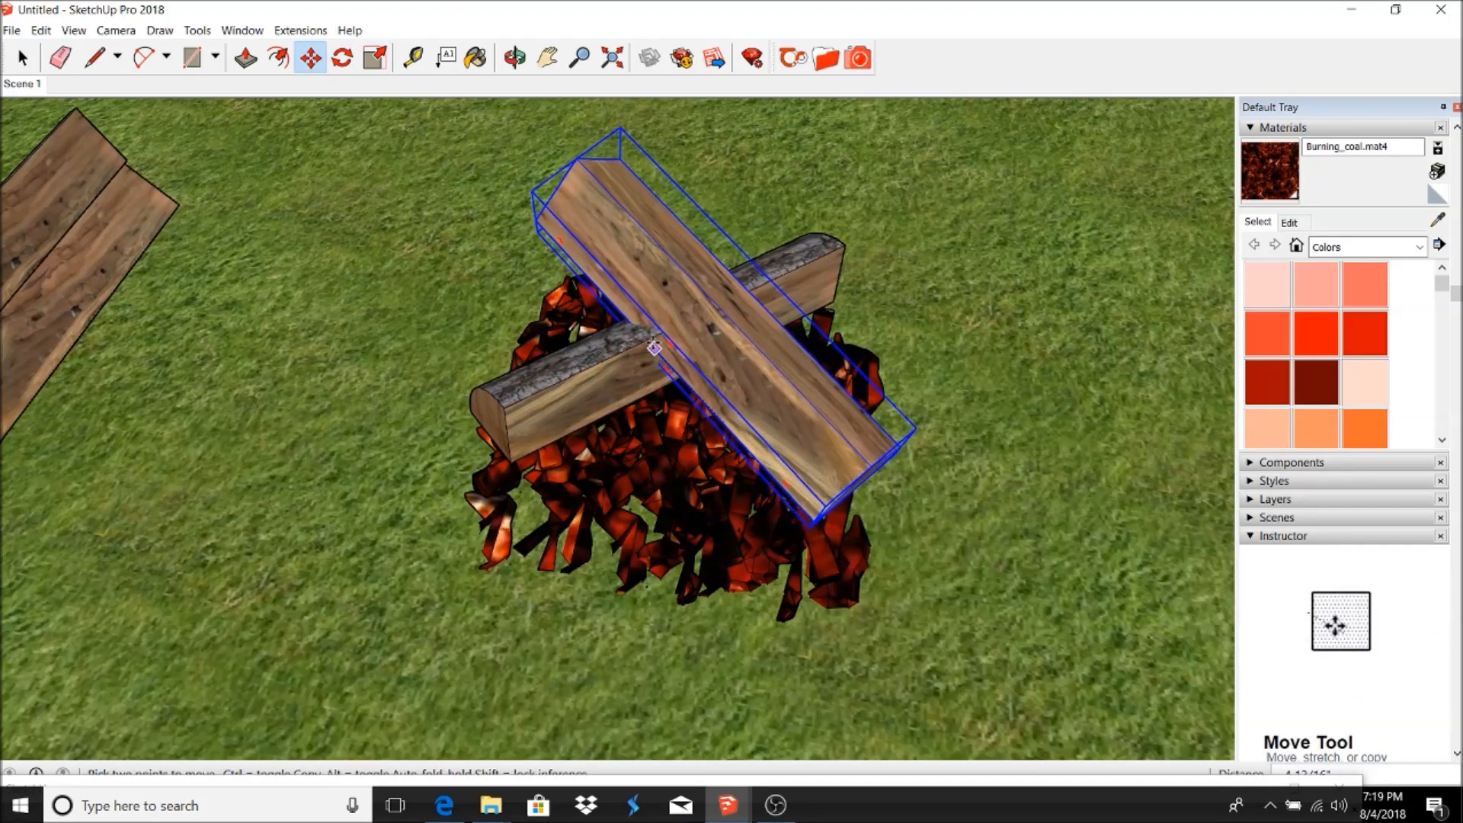
click(658, 332)
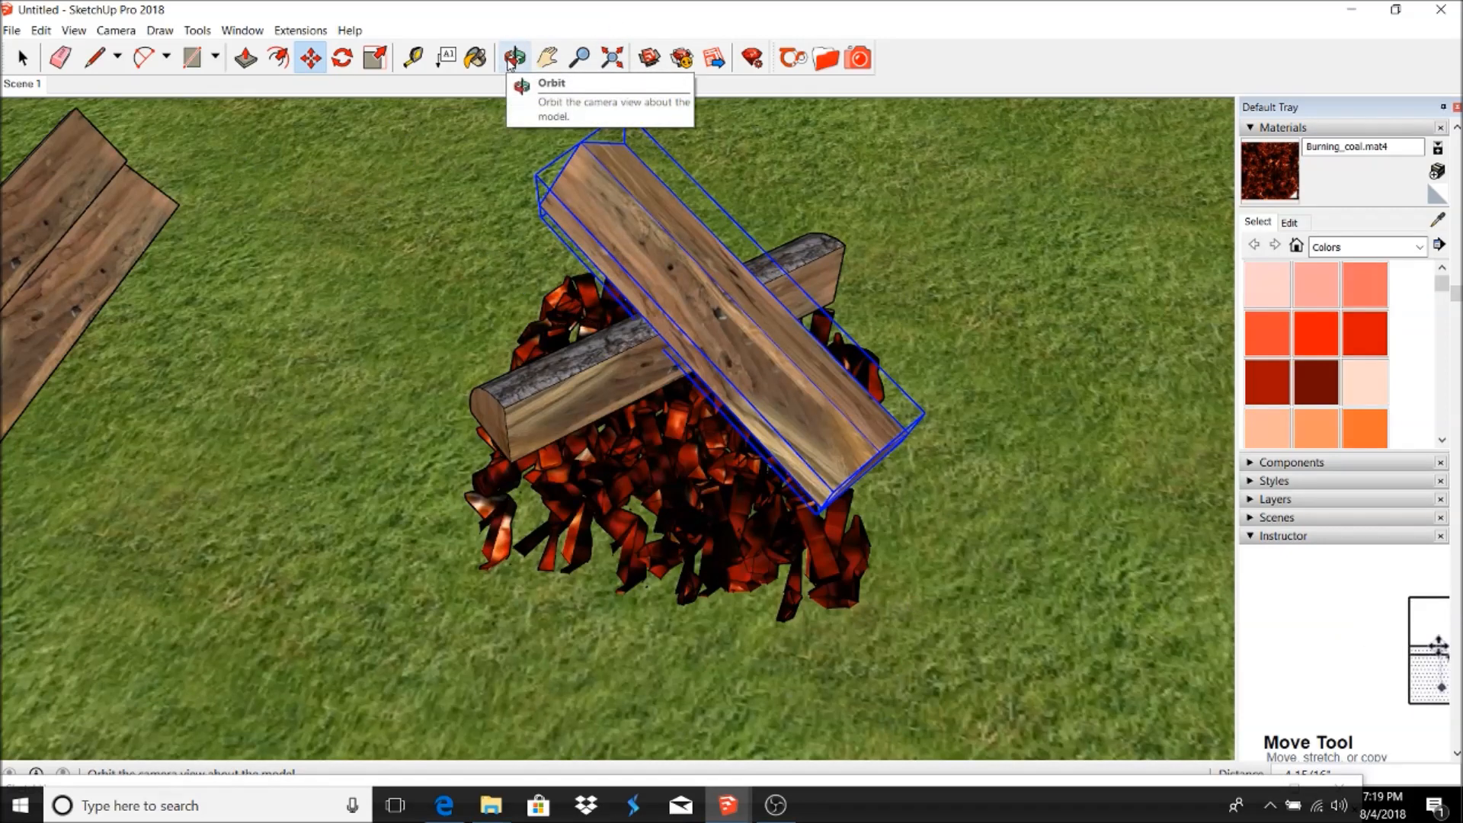
- Move two of the remaining woodpile logs together to about 1' 4" closer to the fire
click(22, 58)
click(140, 263)
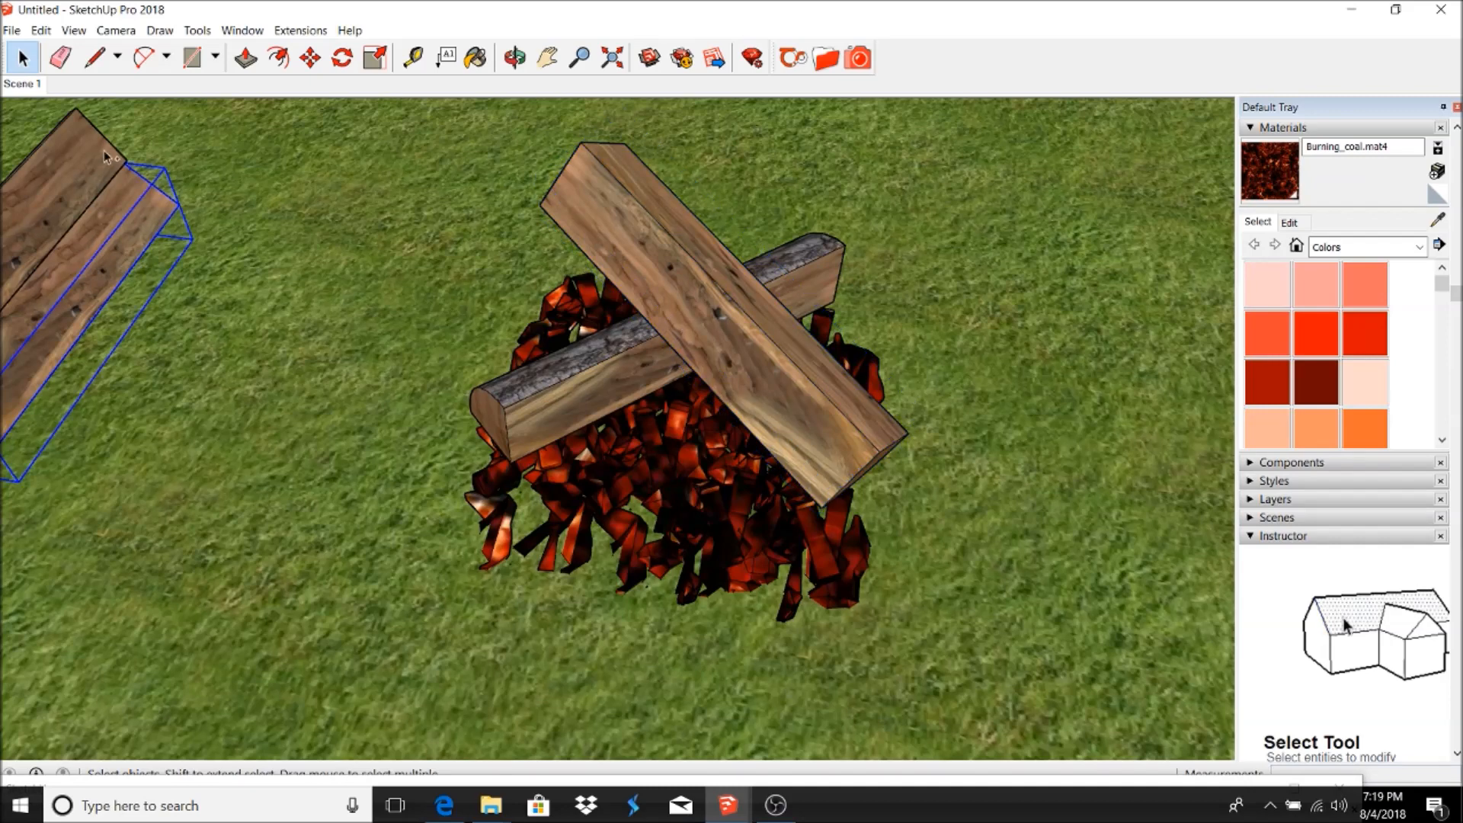
click(310, 57)
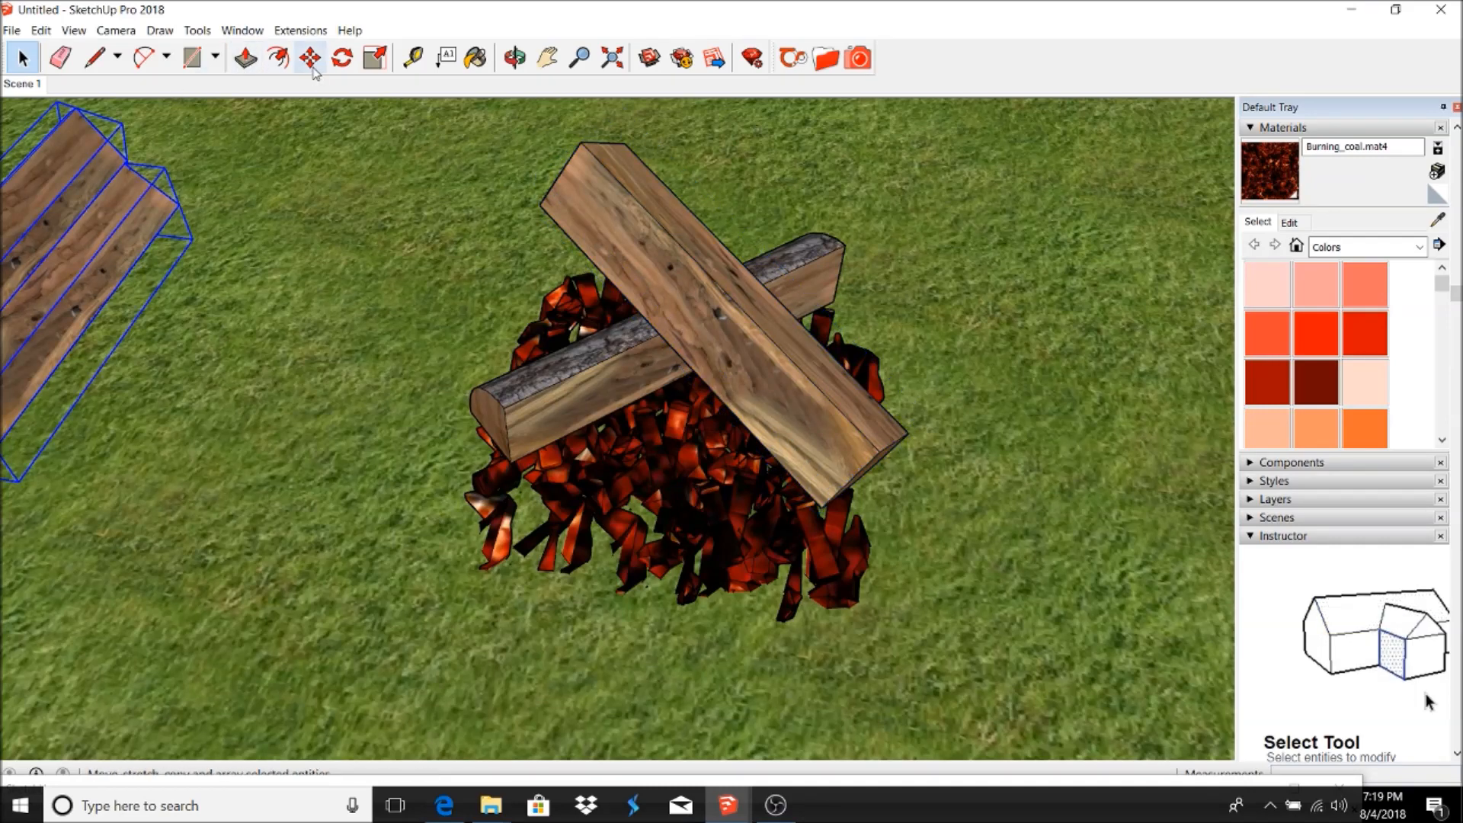
click(169, 331)
click(472, 331)
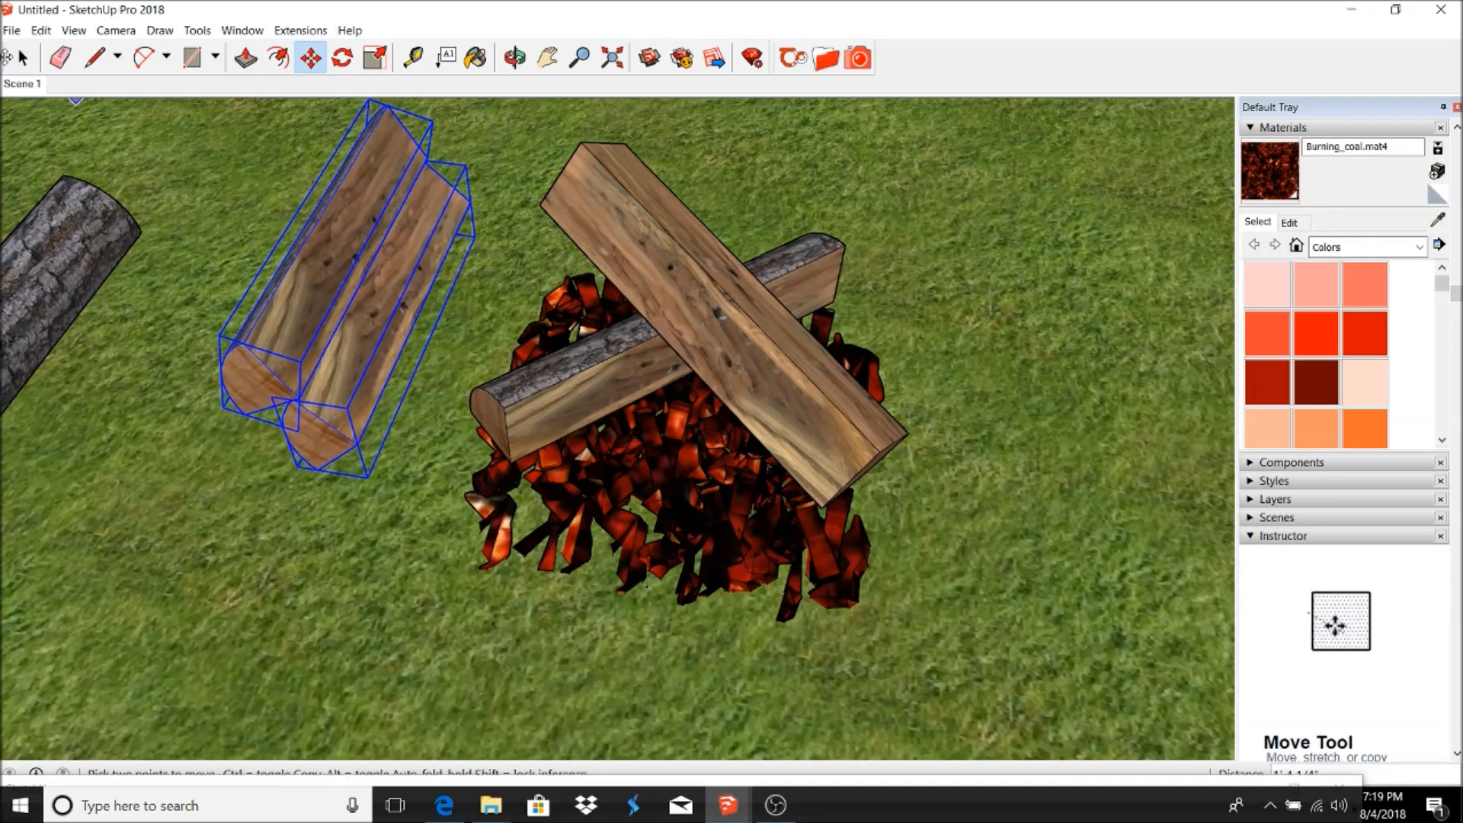
- Move the remaining bark-covered log right beside the two logs near the fire
click(23, 58)
click(76, 200)
click(310, 57)
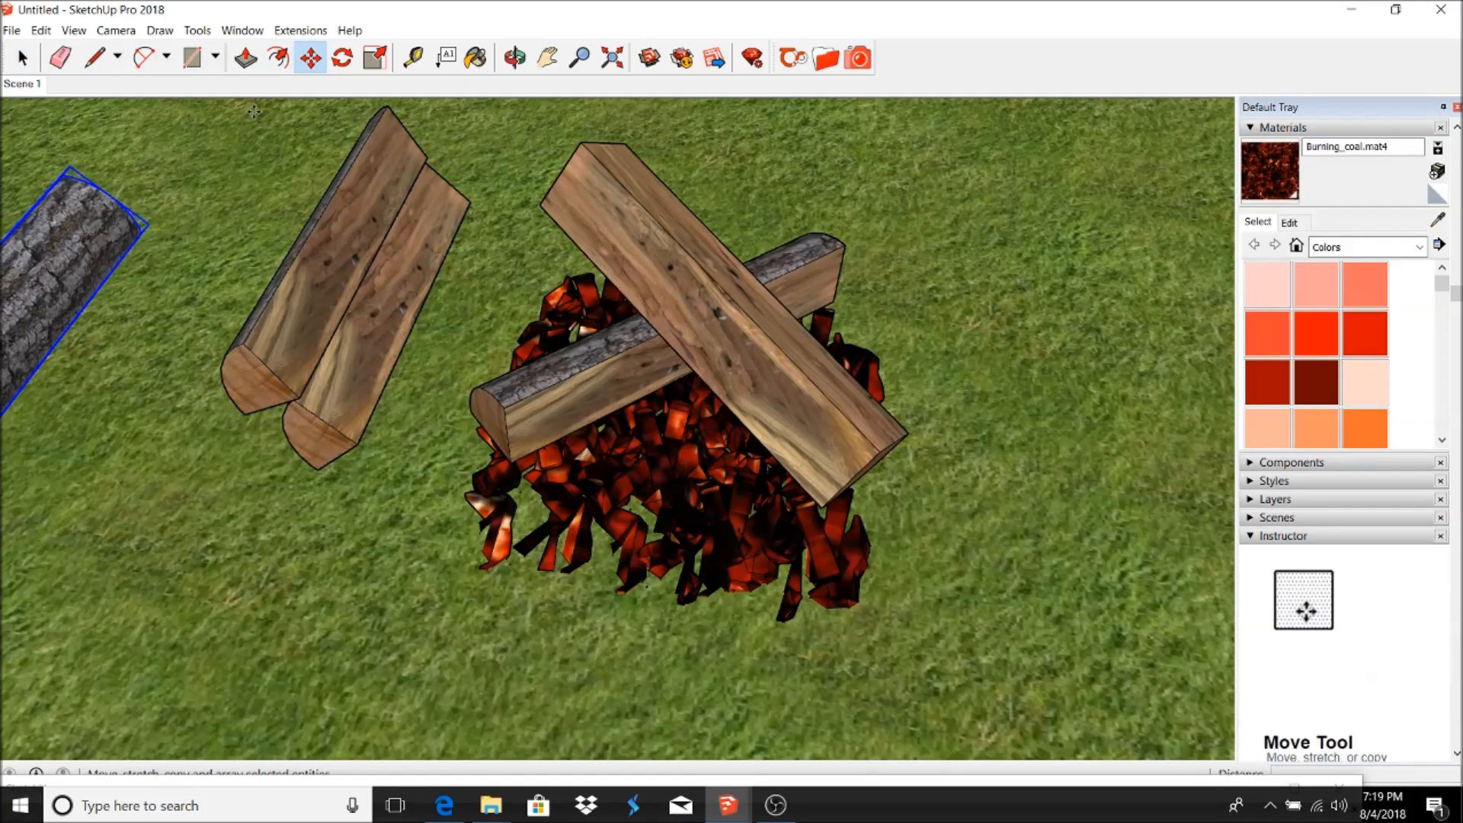
click(76, 427)
click(274, 461)
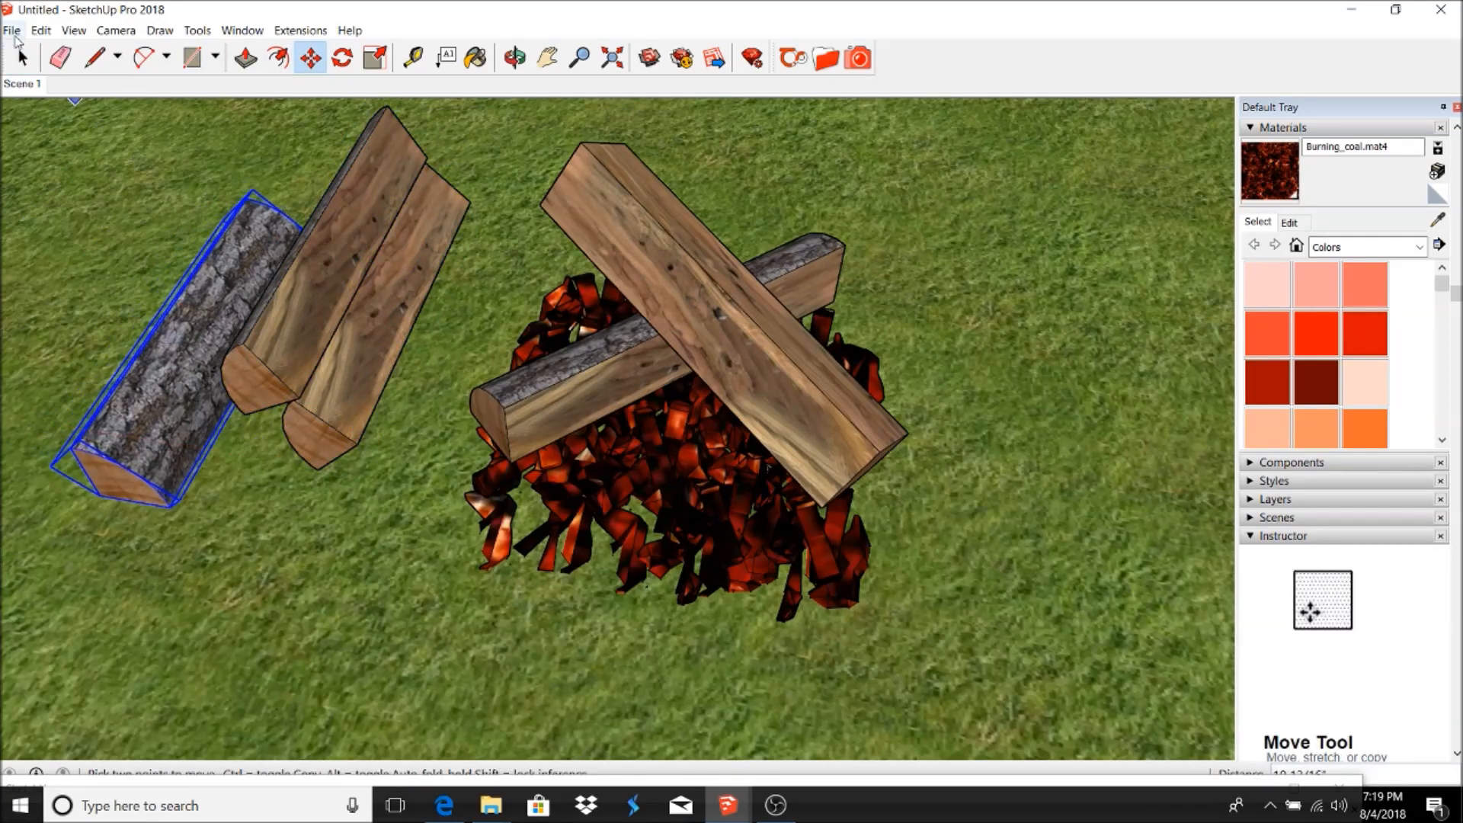
click(22, 58)
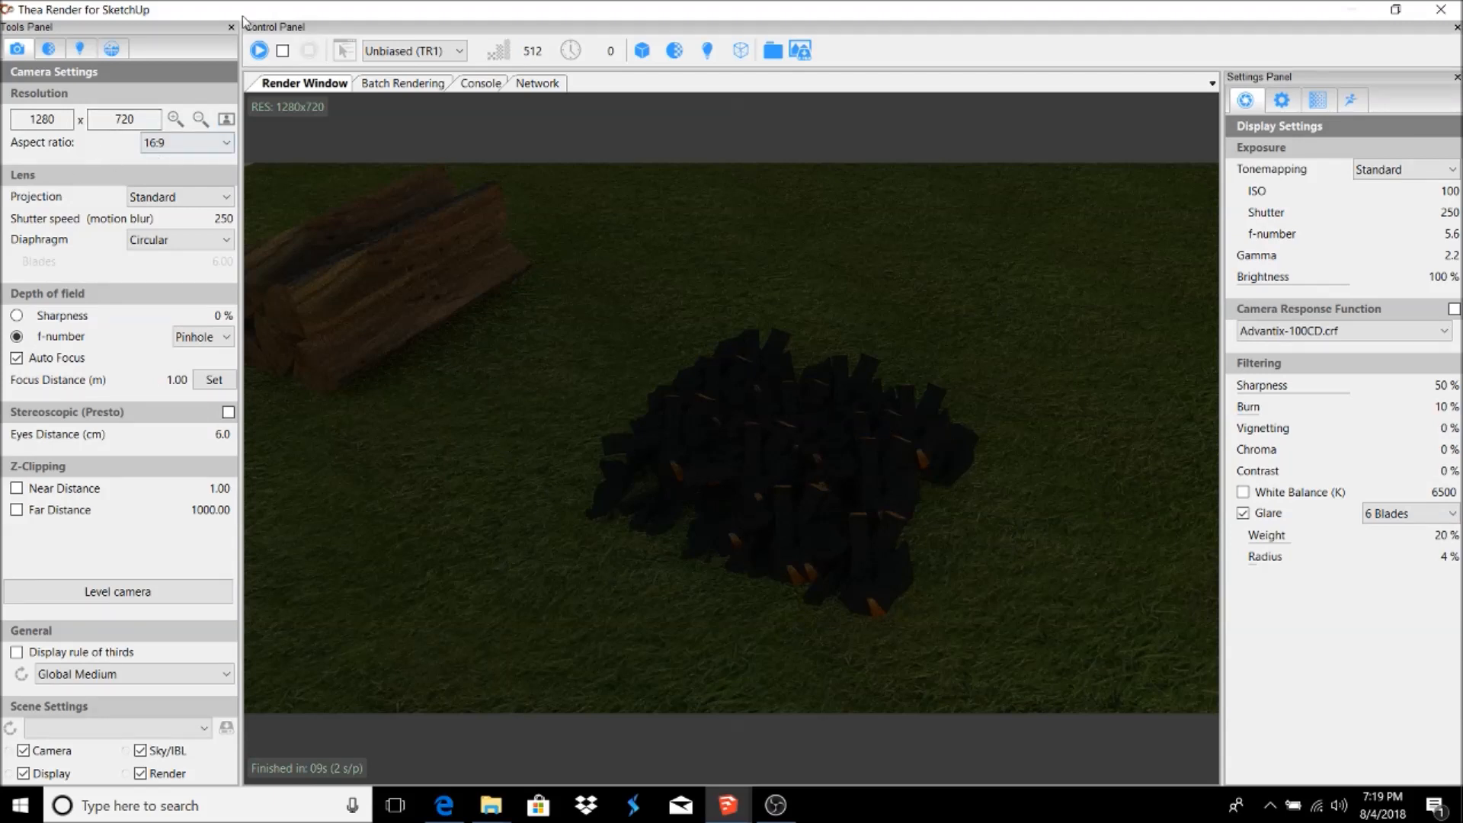
- Run a test render of the campfire with the Unbiased (TR1) engine and stop it
click(259, 50)
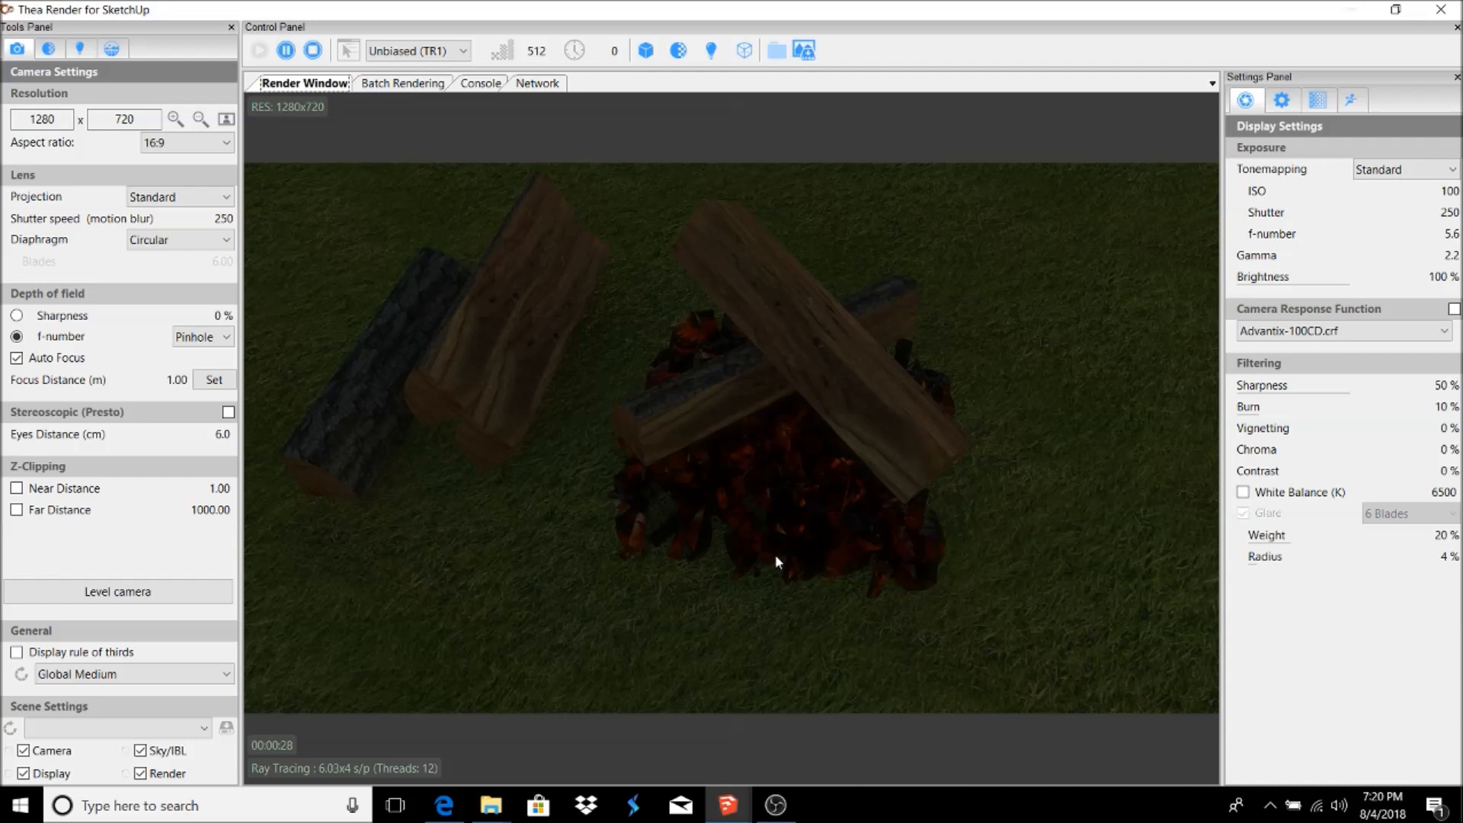
click(312, 51)
- Set the shadow time to 02:31 PM and restart the Thea render
mouse_move(930, 14)
mouse_down()
mouse_move(647, 484)
mouse_move(641, 397)
mouse_up()
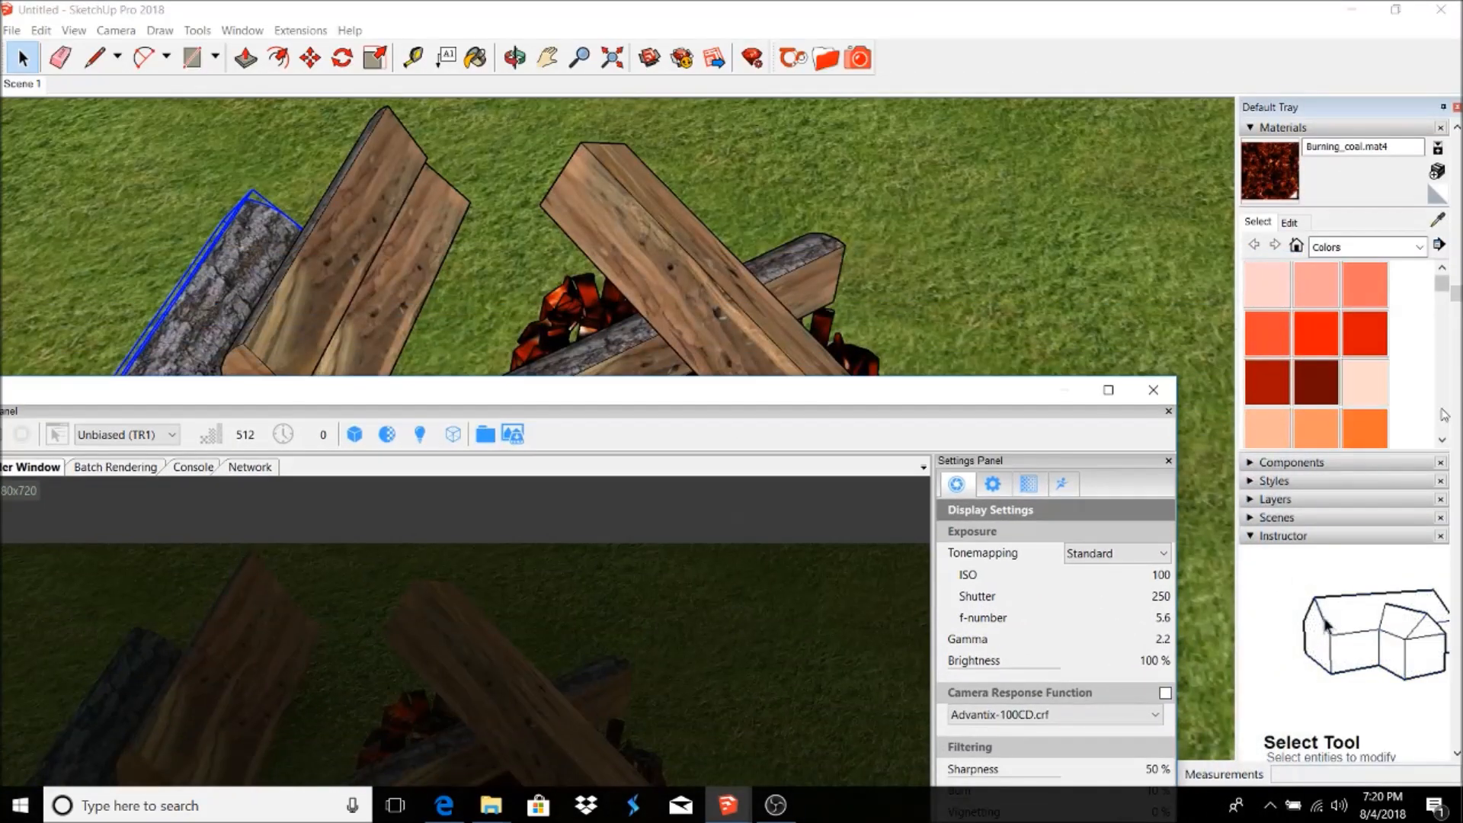
drag(1454, 298, 1453, 721)
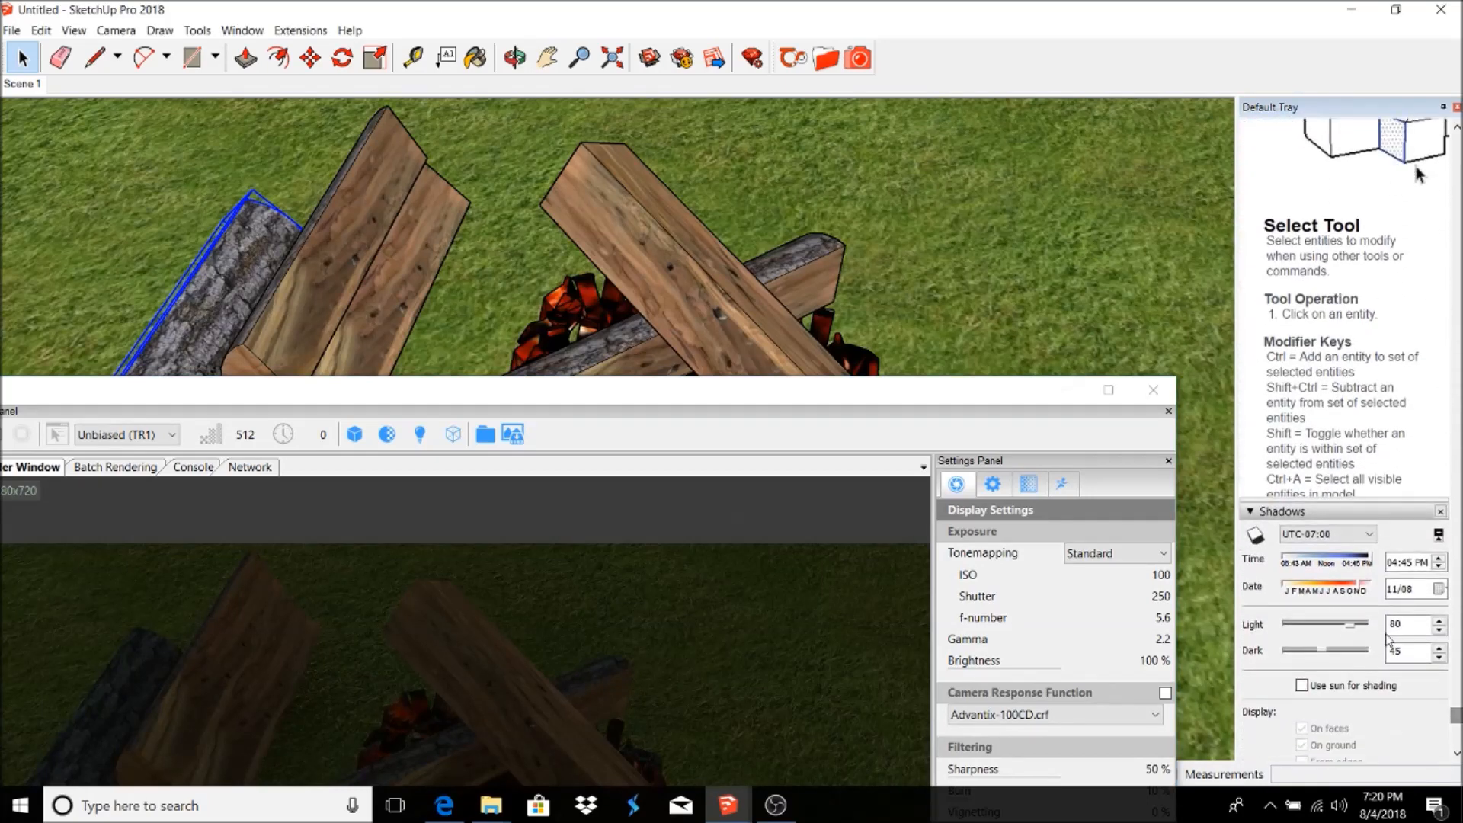
click(1361, 567)
drag(1362, 568, 1355, 558)
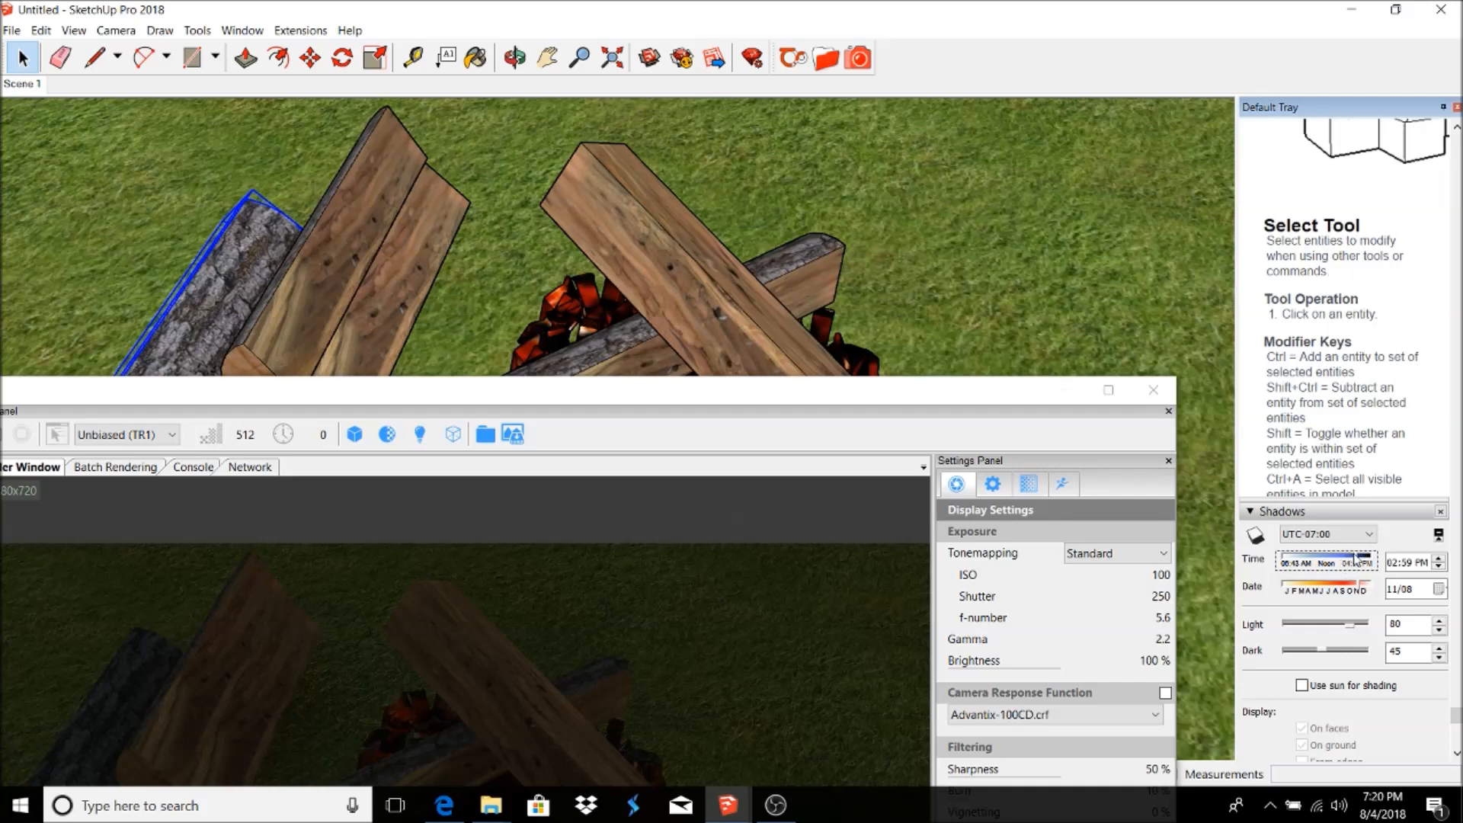
drag(926, 388, 900, 6)
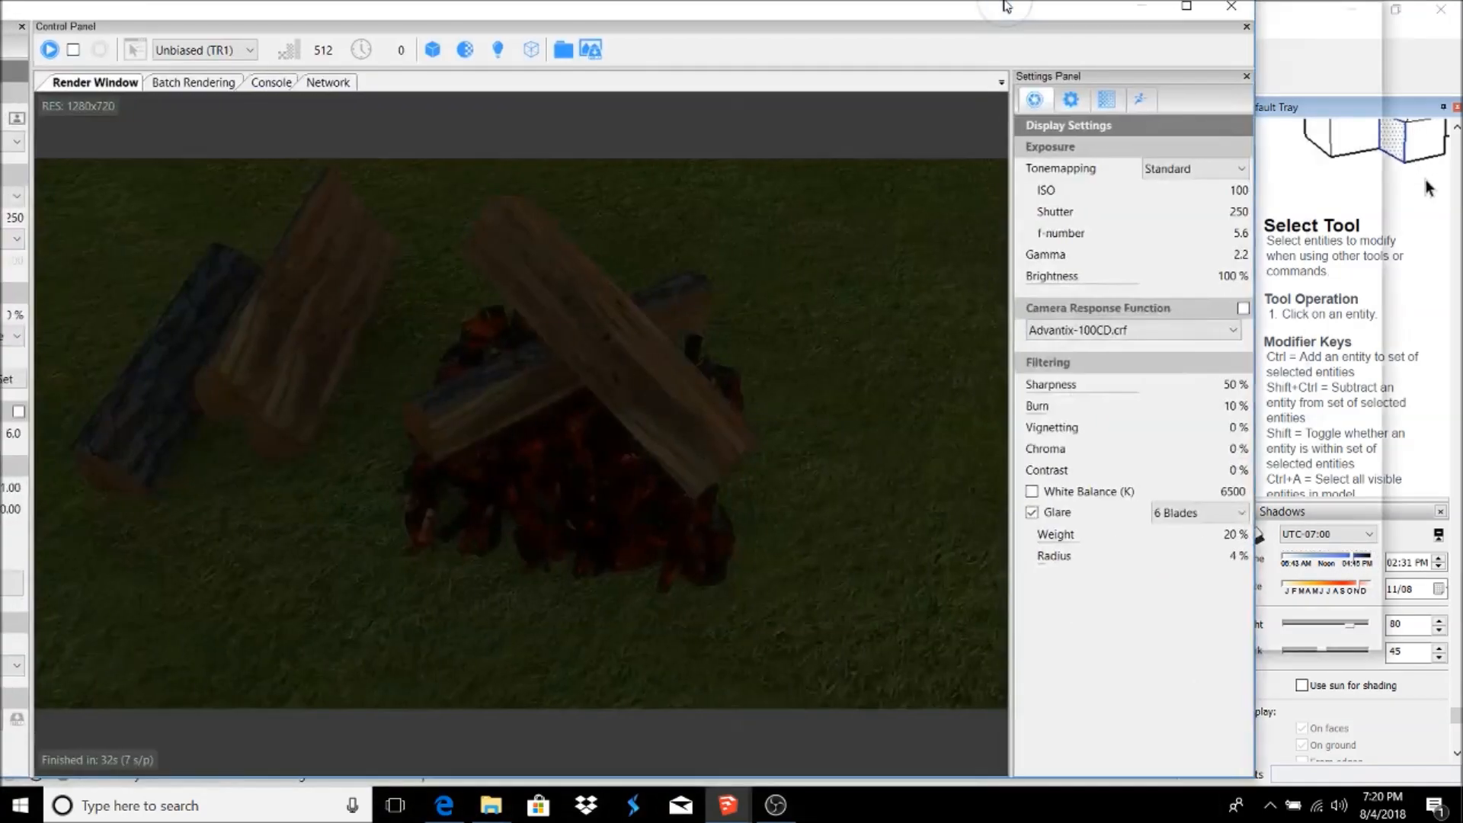
click(259, 50)
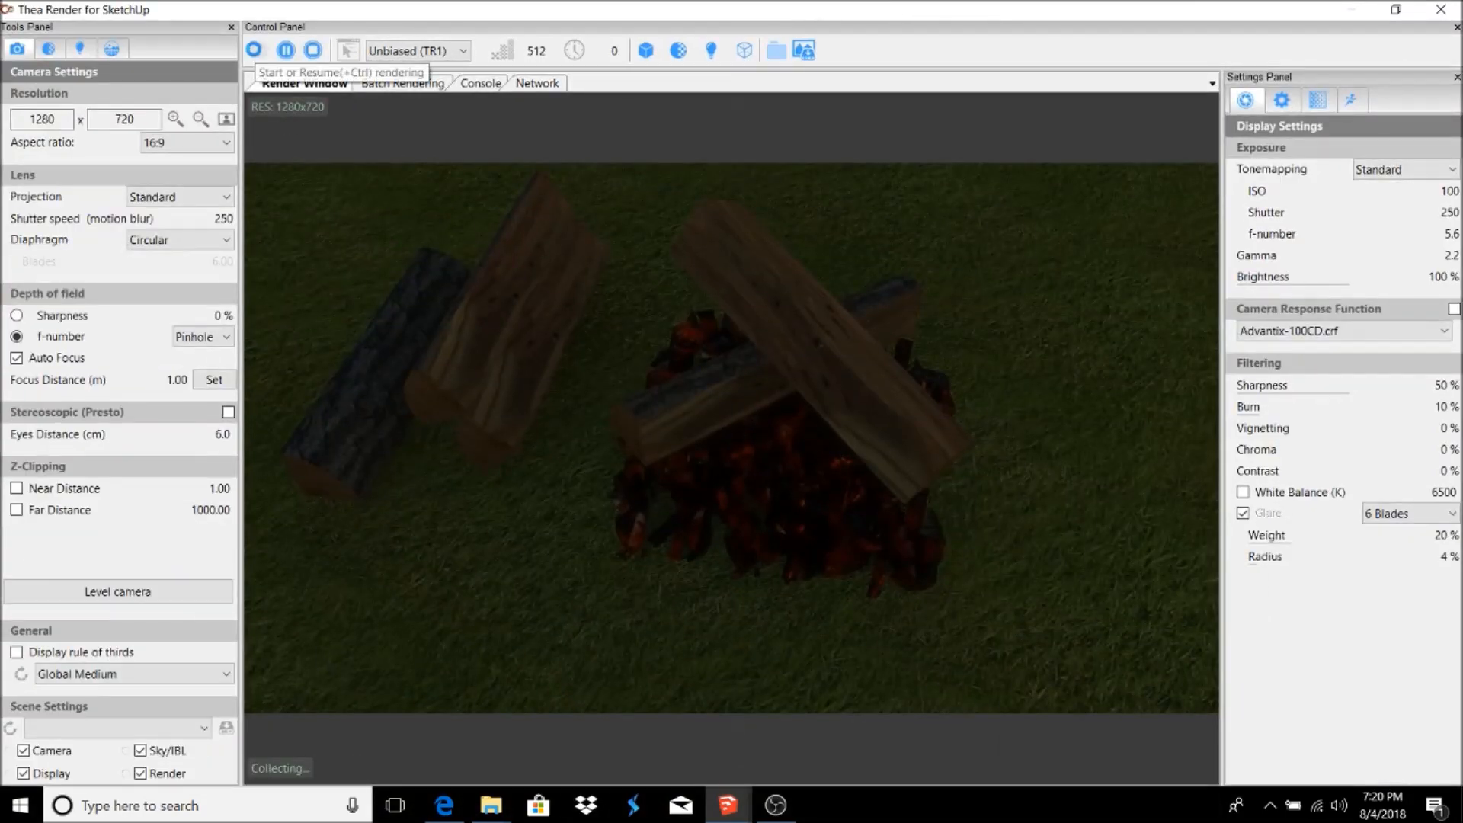